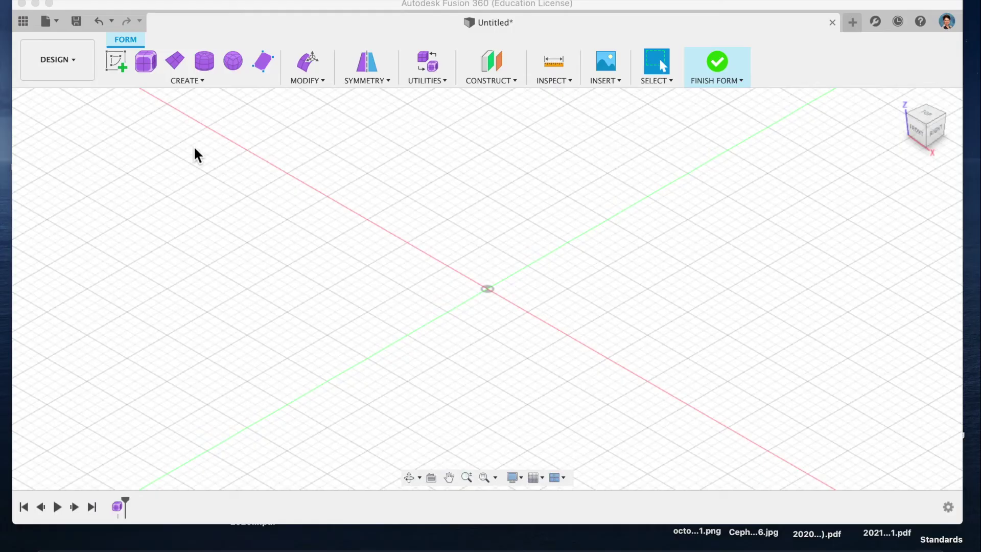
Draw the base of a center-type T-Spline box on the ground plane, about 37 mm long and 137 mm wide
left_click(189, 81)
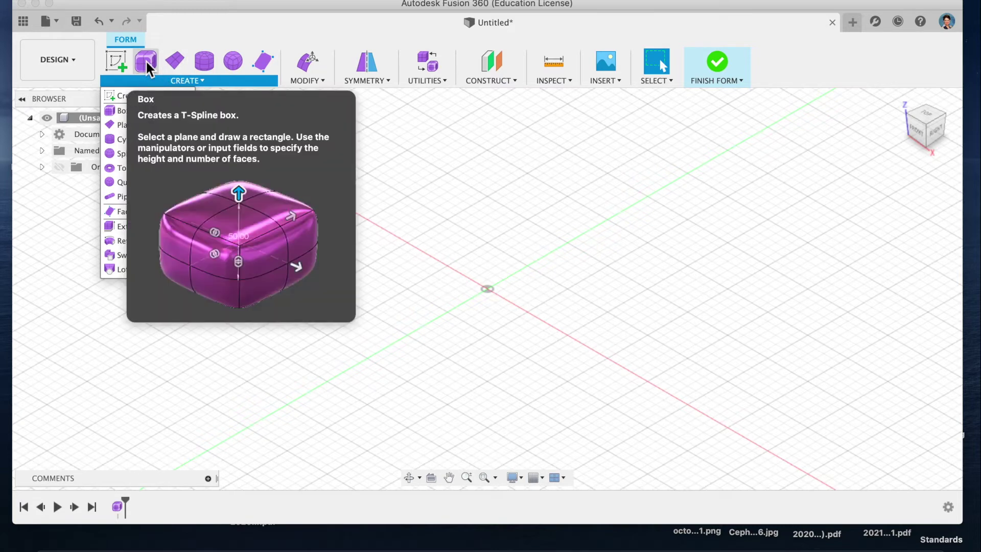
left_click(145, 60)
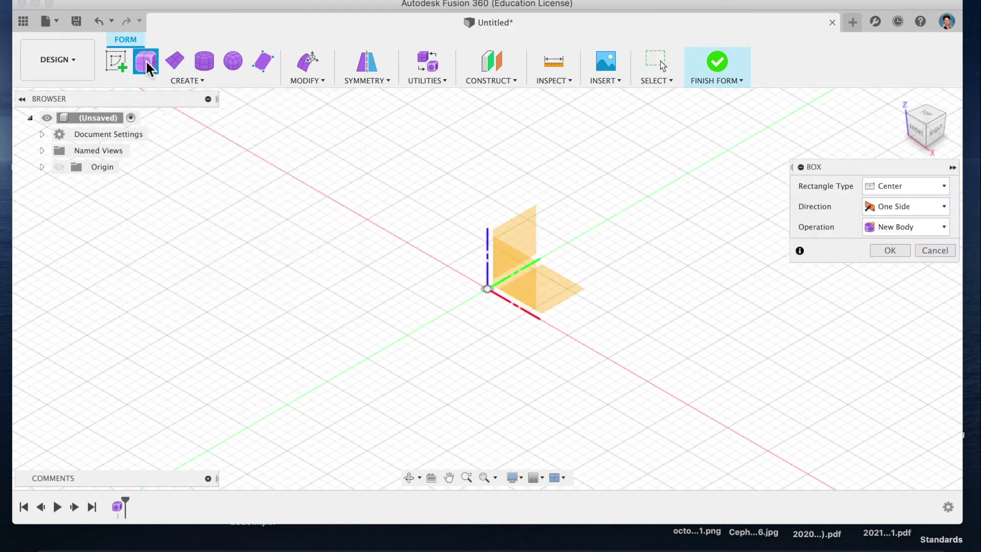
left_click(556, 287)
left_click(381, 316)
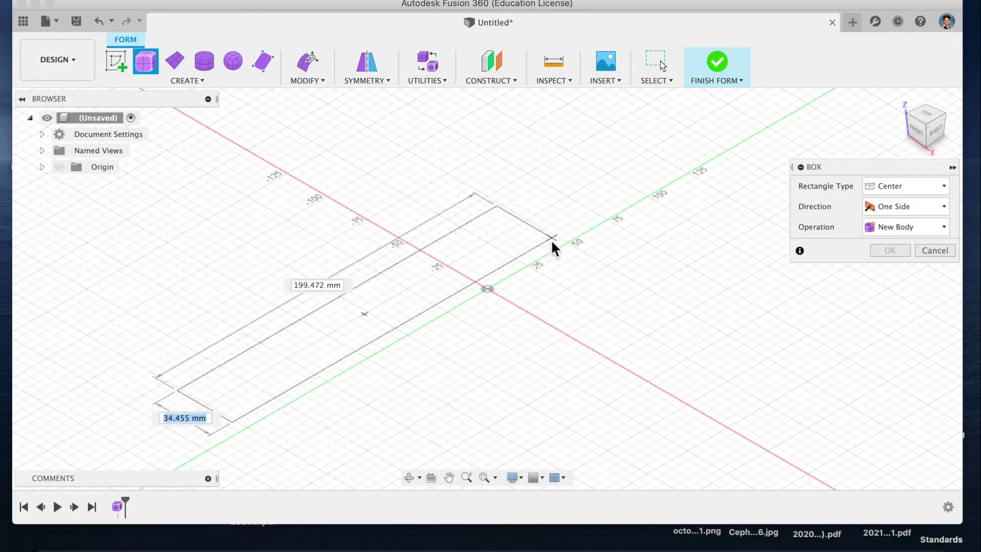
key("Tab")
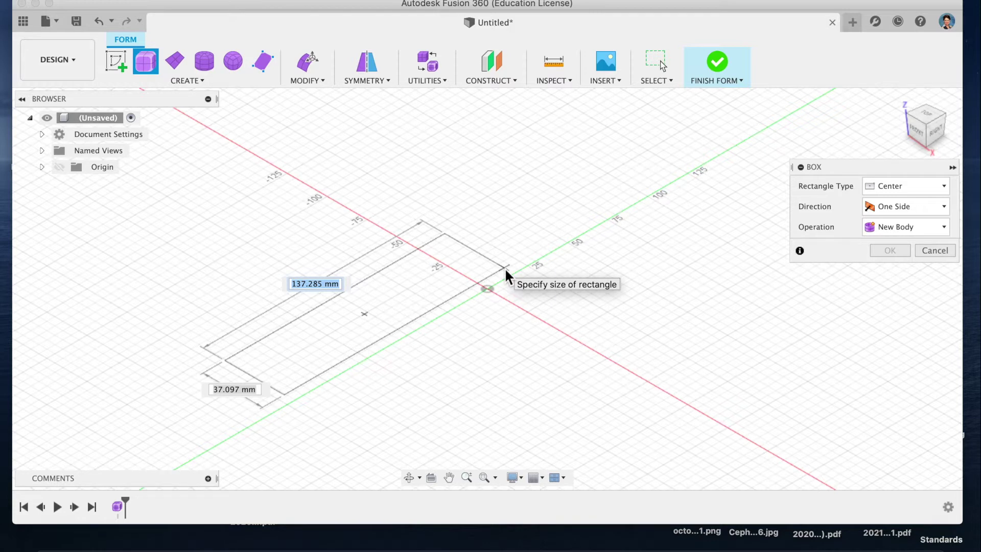
left_click(505, 269)
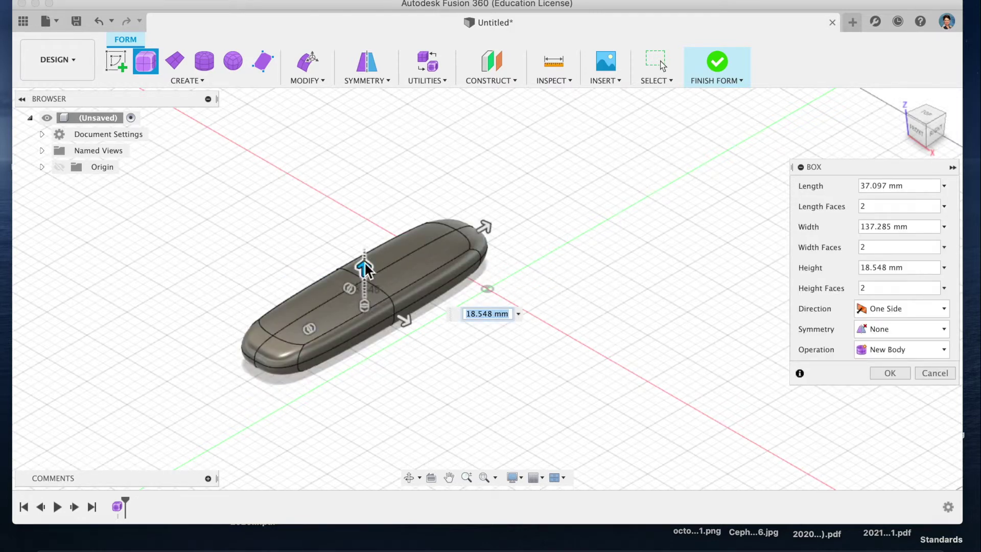
Raise the box's height to about 42 mm and create it as a new body
left_click_drag(363, 267, 361, 228)
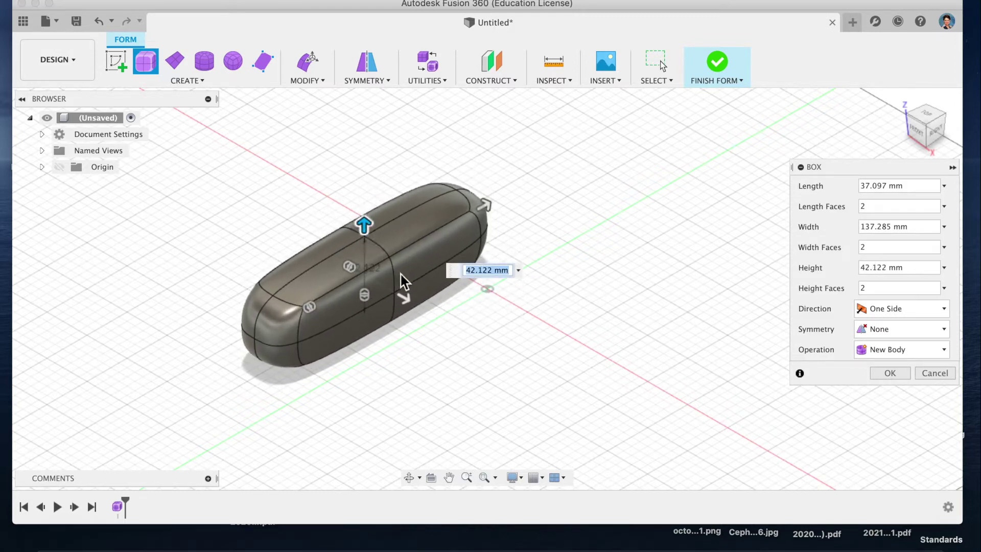
left_click(936, 129)
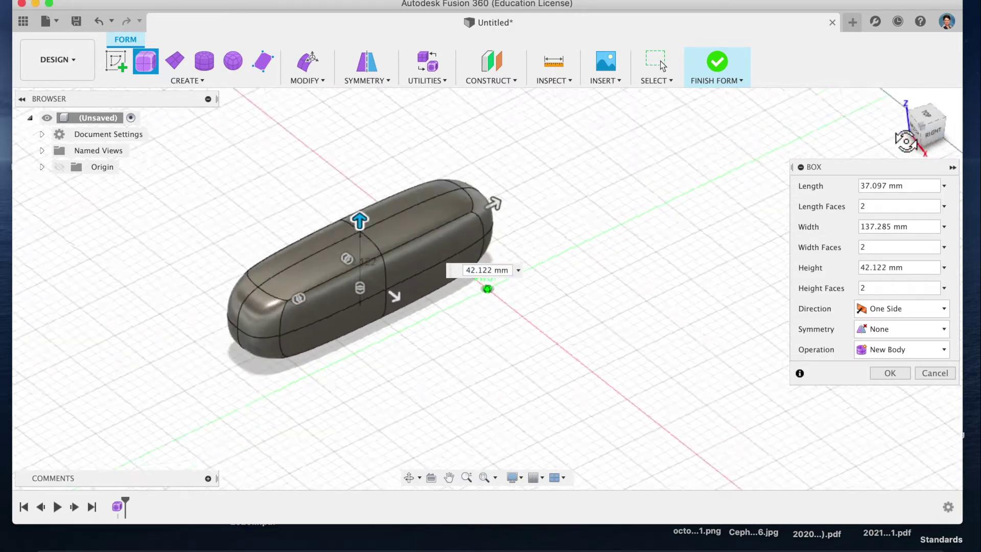
left_click_drag(858, 92, 844, 135)
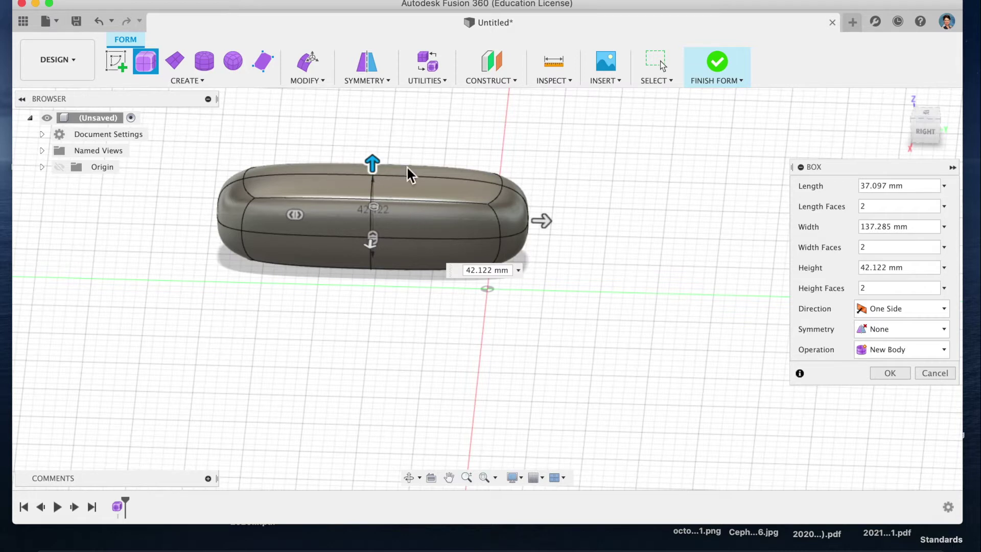
left_click(314, 215)
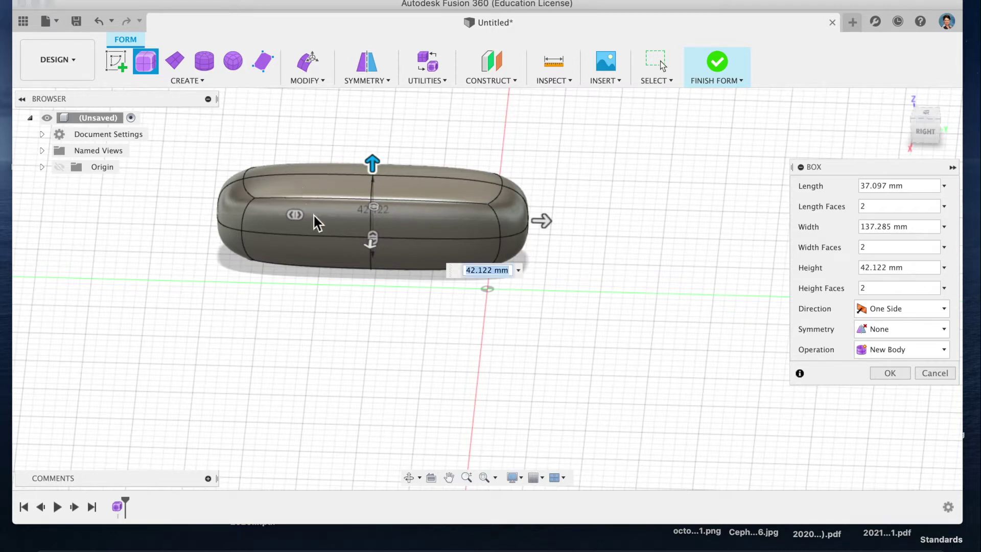
key("Return")
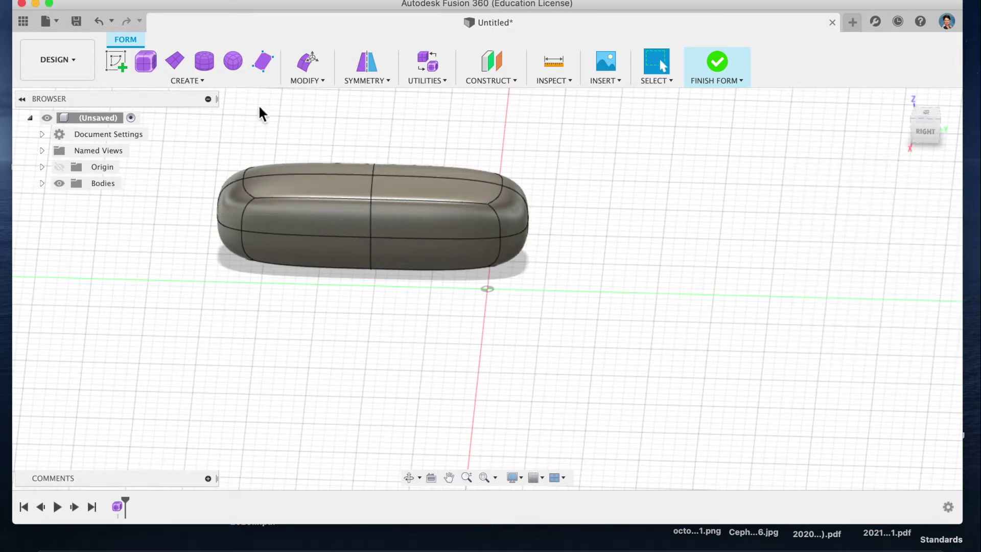
Subdivide the upper face on one half of the box's long side, using Simple insert mode
left_click(323, 80)
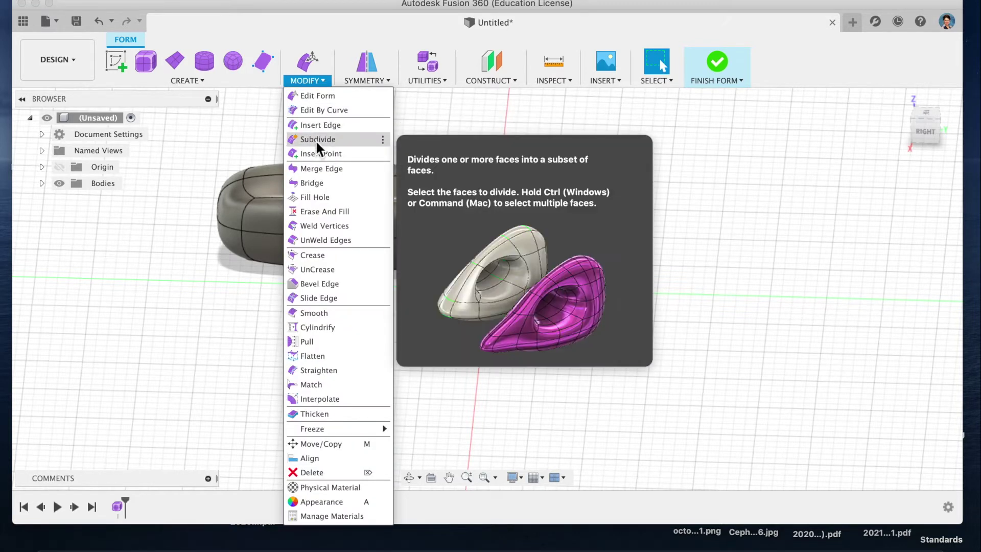
left_click(315, 139)
left_click(350, 218)
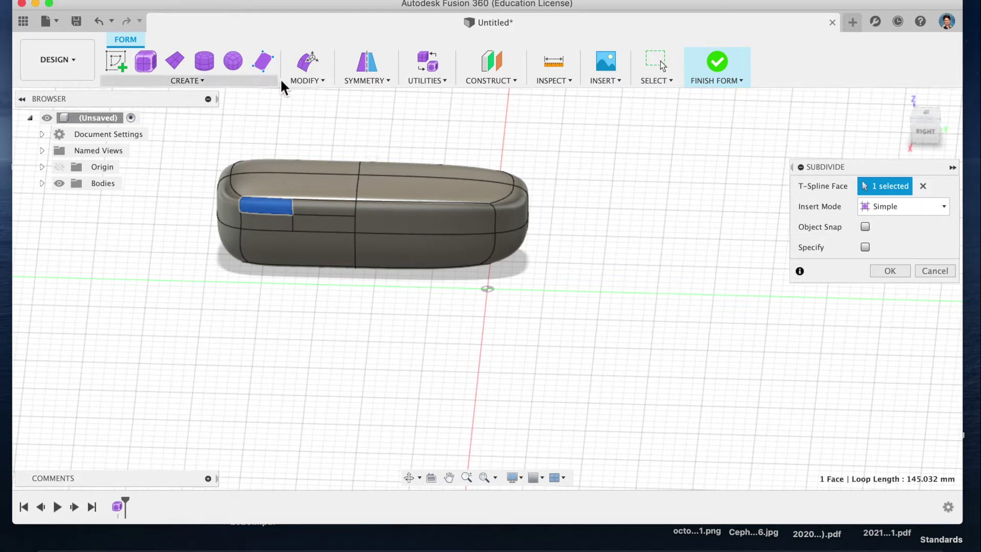
Start Insert Edge from the upper long edge on the box's unsubdivided half and set the insert location to -1.00
left_click(311, 83)
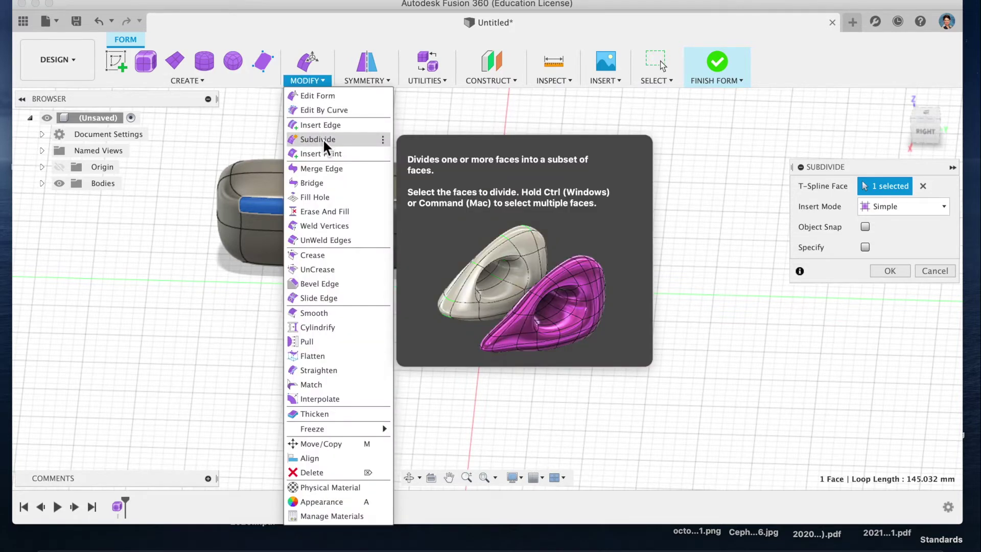
left_click(318, 122)
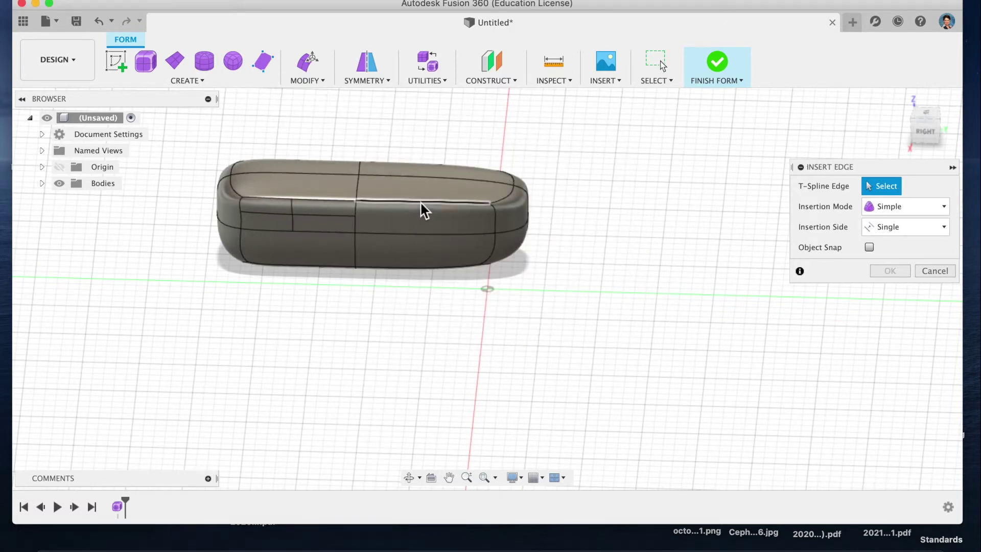
left_click(421, 202)
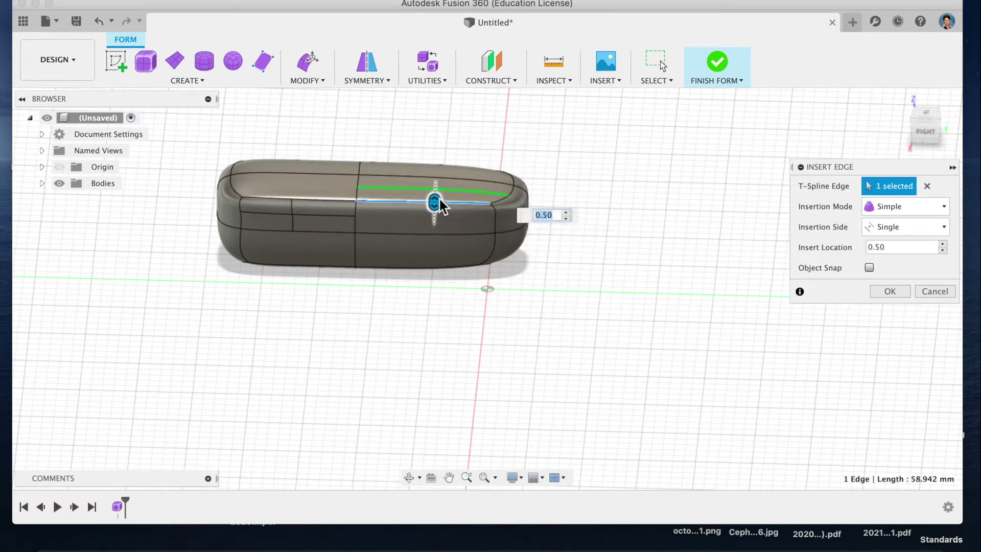
left_click_drag(437, 203, 445, 261)
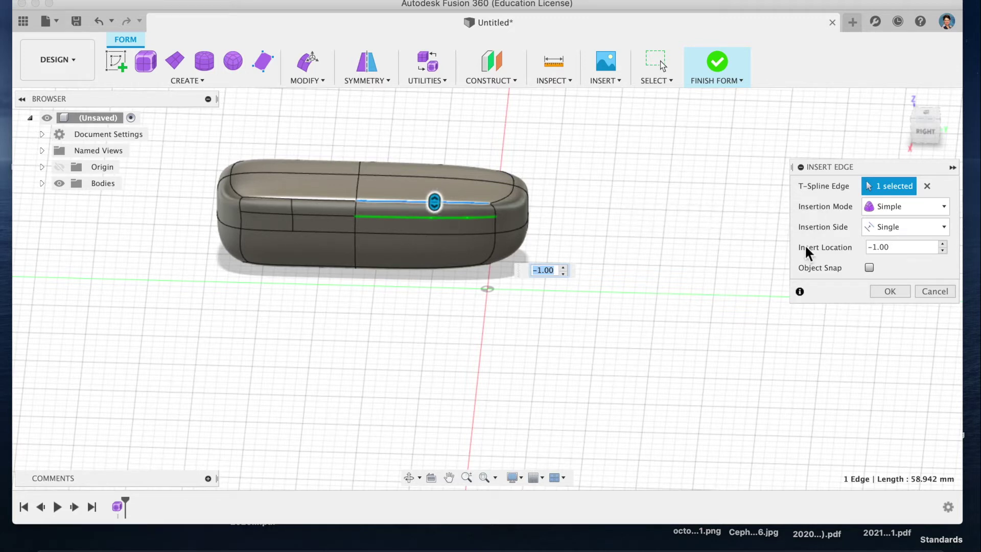
Insert the edges on both sides of the selected edge, keeping the Simple insertion mode
left_click(883, 207)
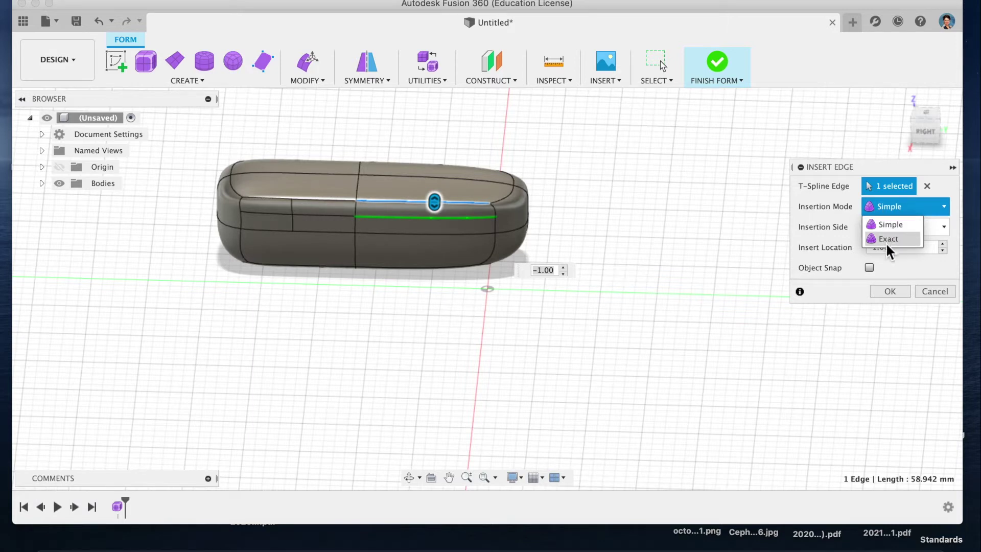
left_click(824, 237)
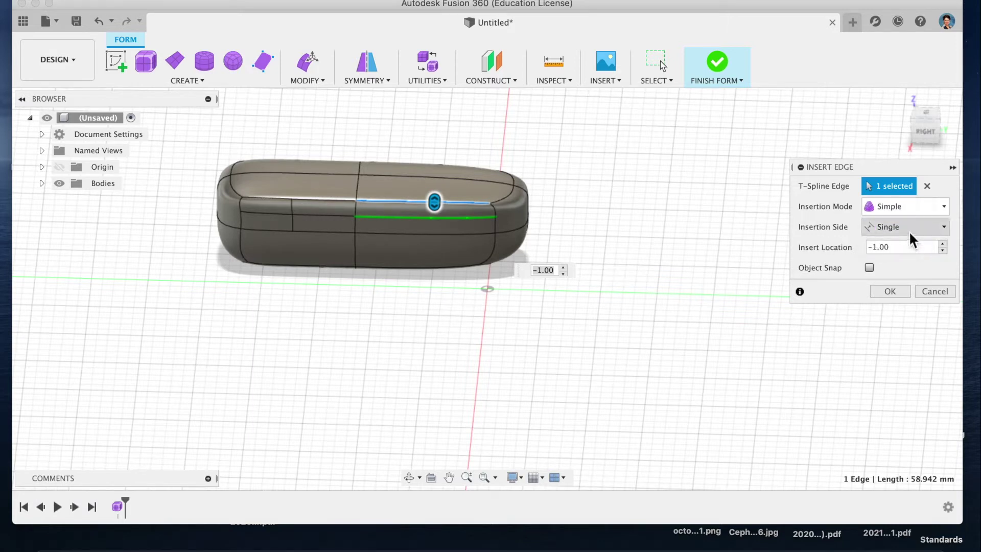
left_click(909, 229)
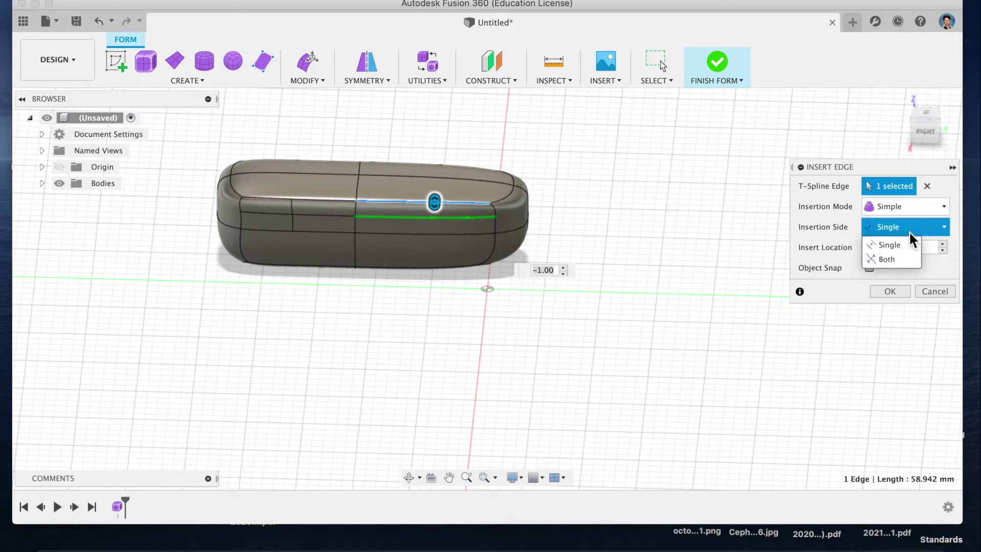
left_click(885, 259)
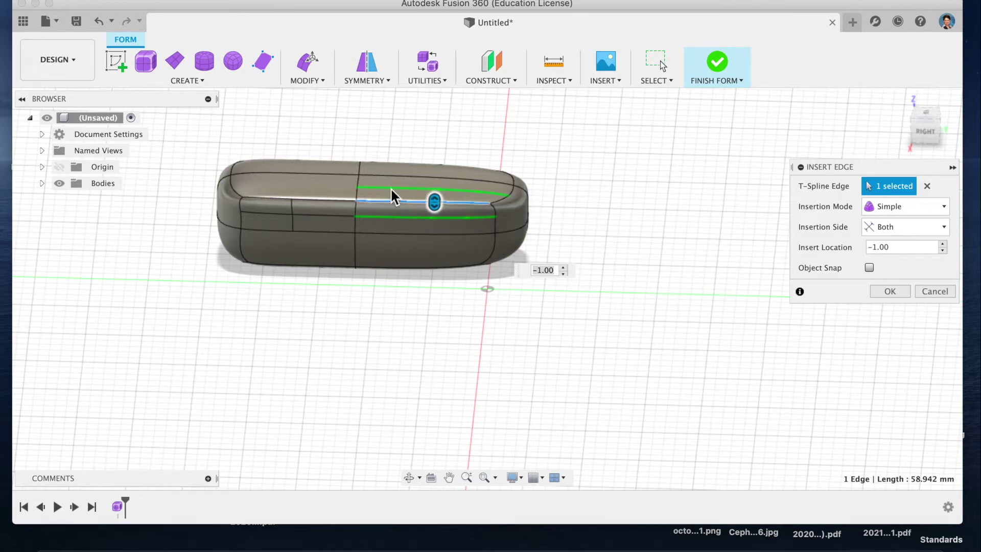
key("Tab")
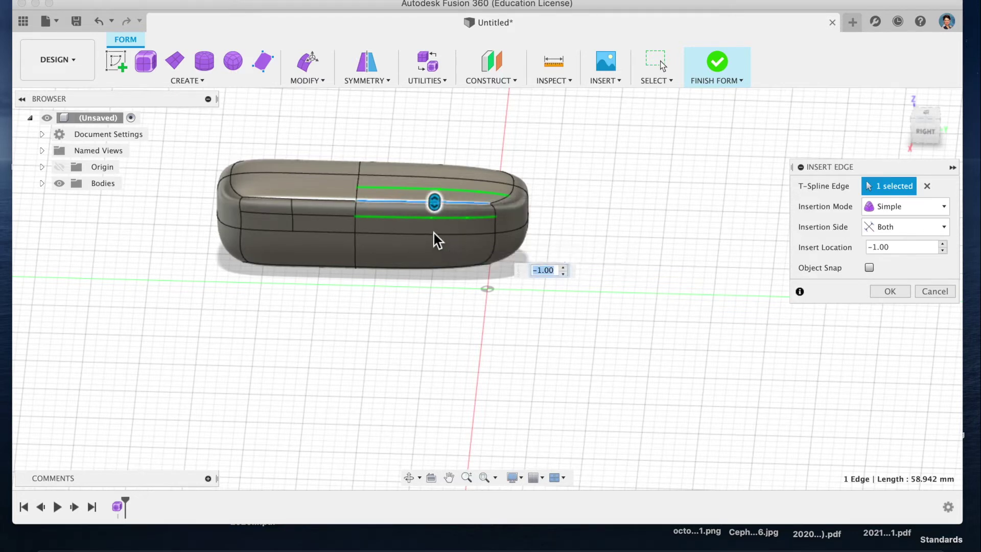
left_click(890, 290)
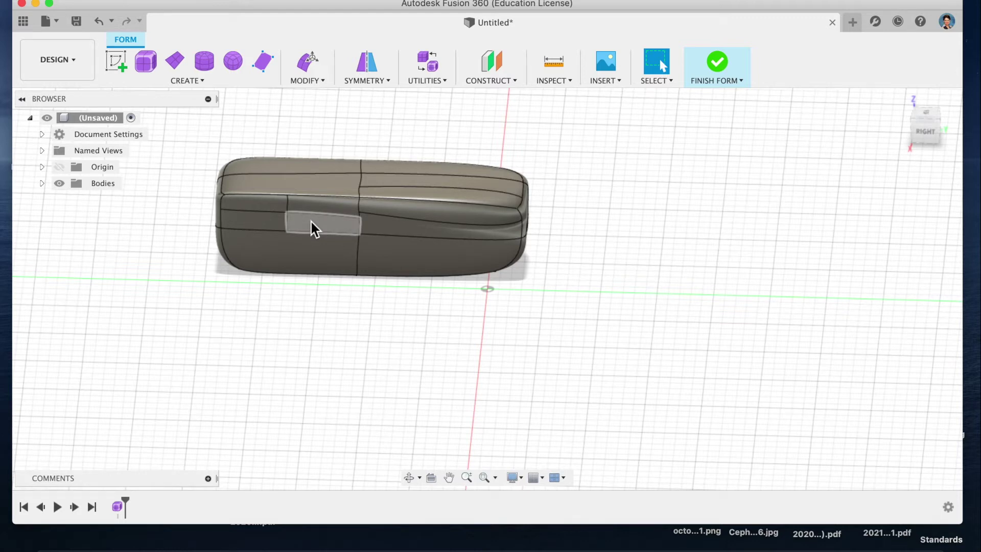
Finish the form and, in a new form, draw a center-type box about 45 mm by 130 mm on the ground plane
left_click(717, 61)
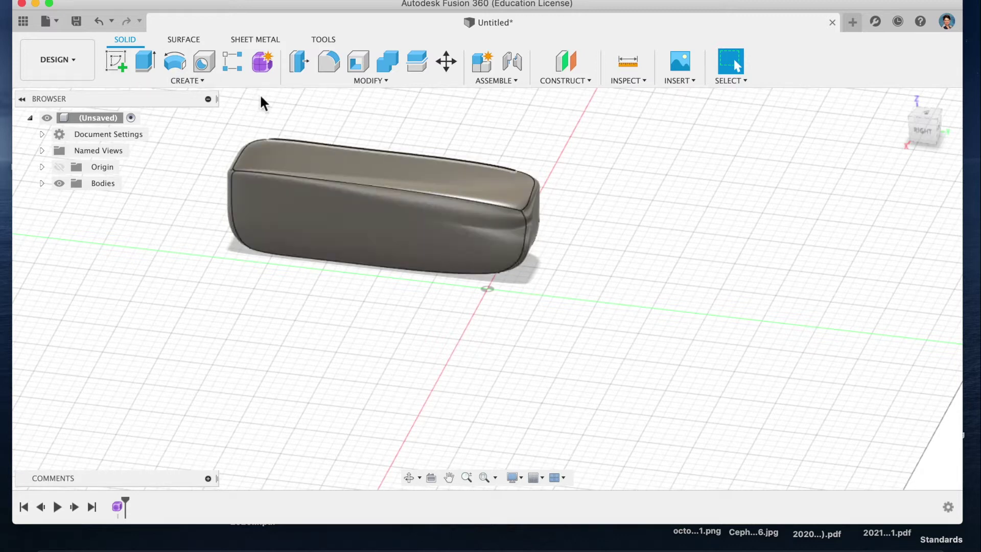
left_click(262, 61)
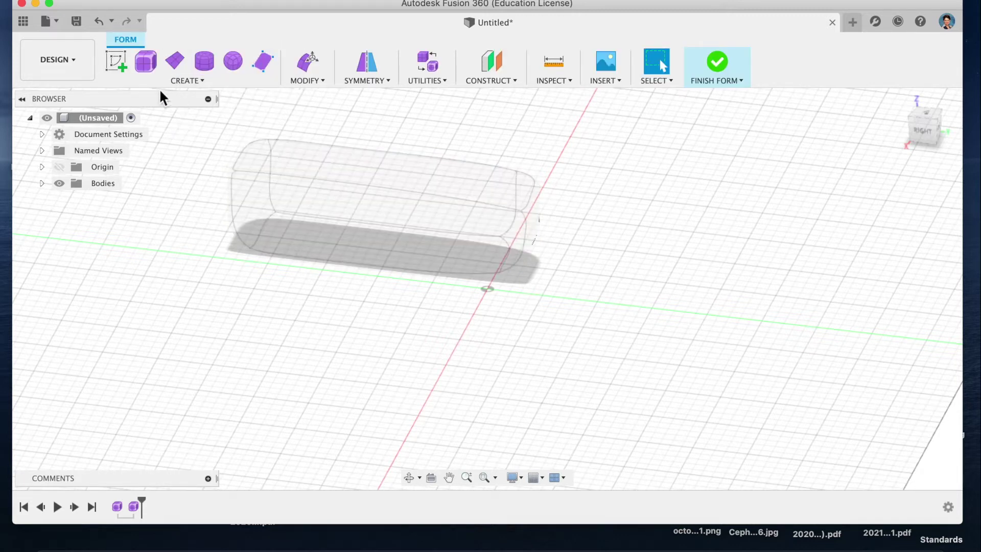
left_click(147, 62)
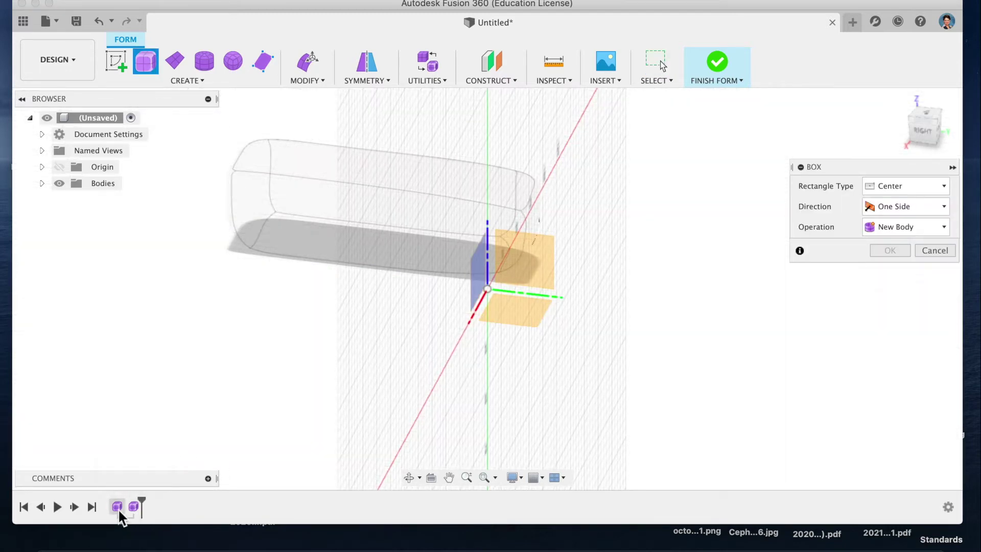
left_click(477, 293)
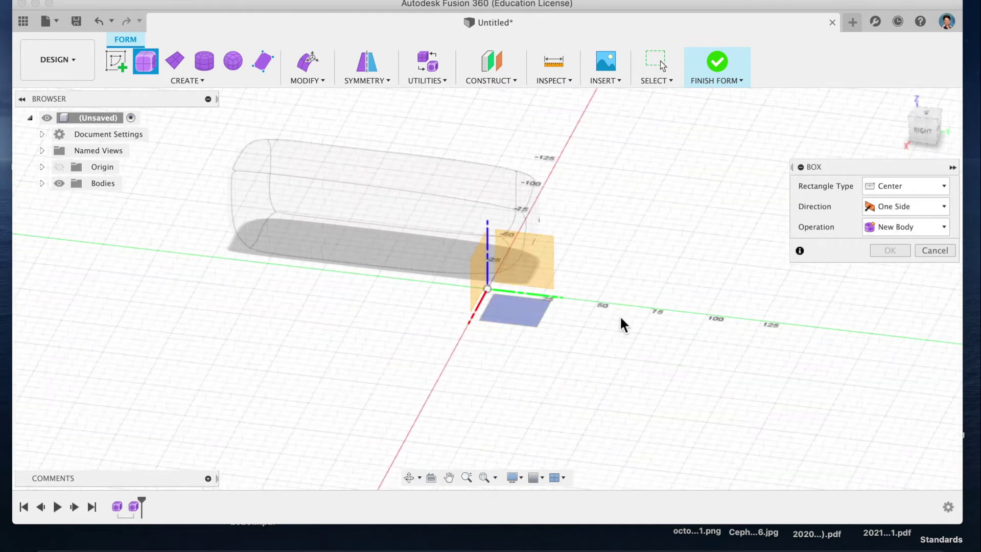
left_click(526, 311)
left_click(562, 339)
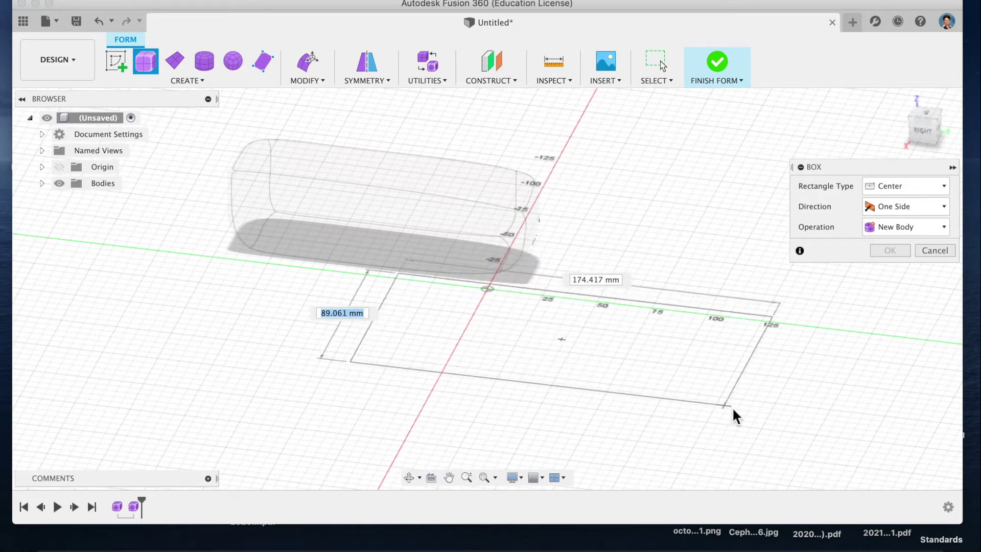
left_click(692, 378)
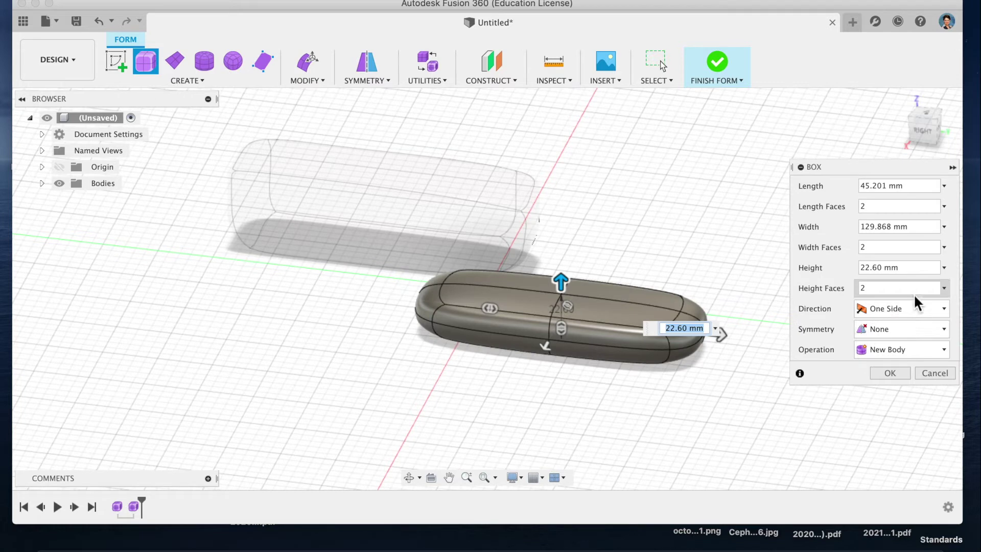
Give the new box Mirror symmetry with only Width Symmetry enabled and create it as a new body
left_click(903, 330)
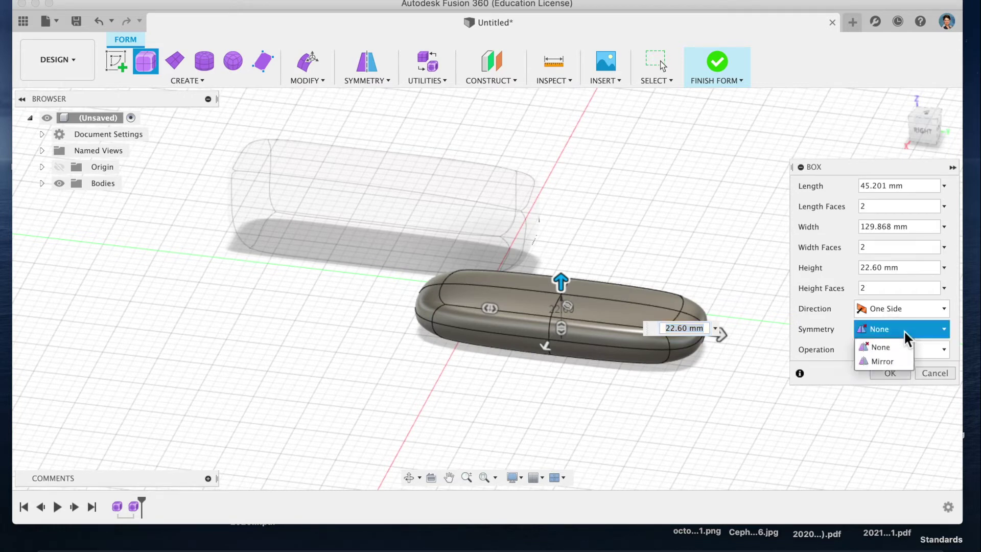
left_click(899, 354)
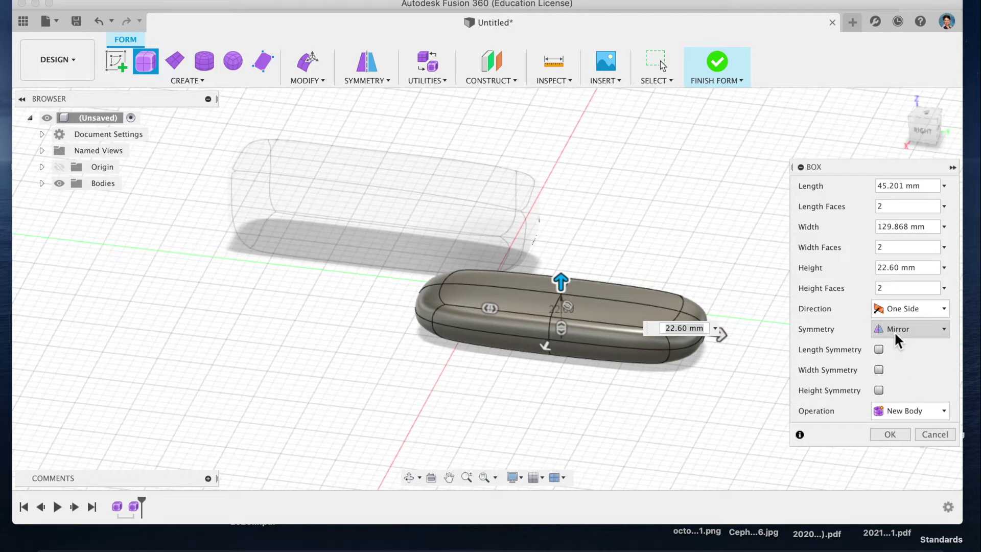
left_click(878, 350)
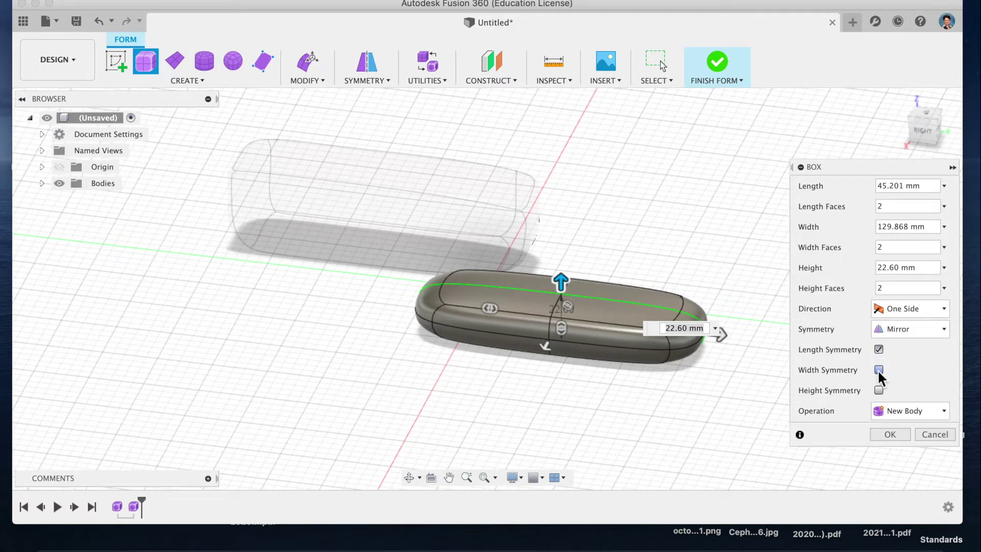
left_click(878, 370)
left_click(878, 350)
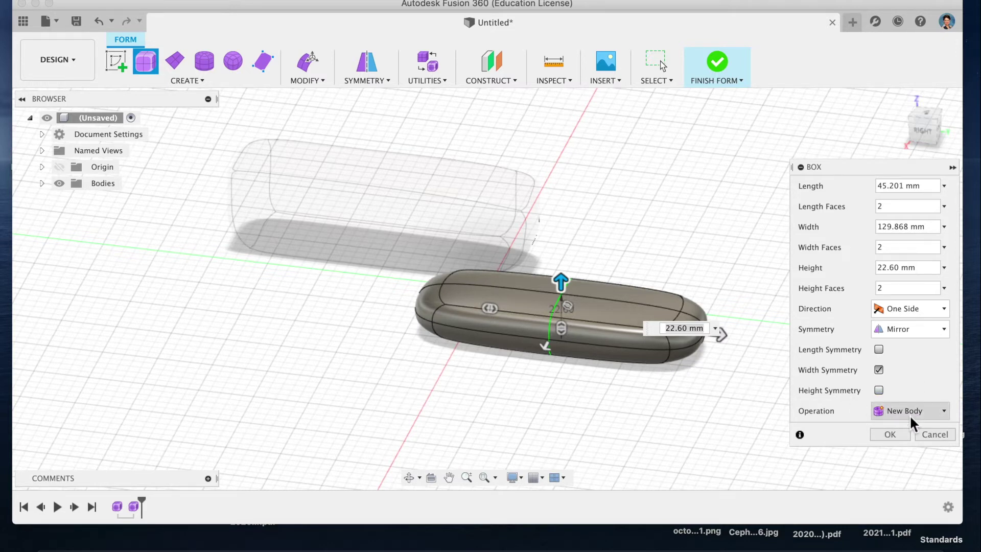
left_click(893, 433)
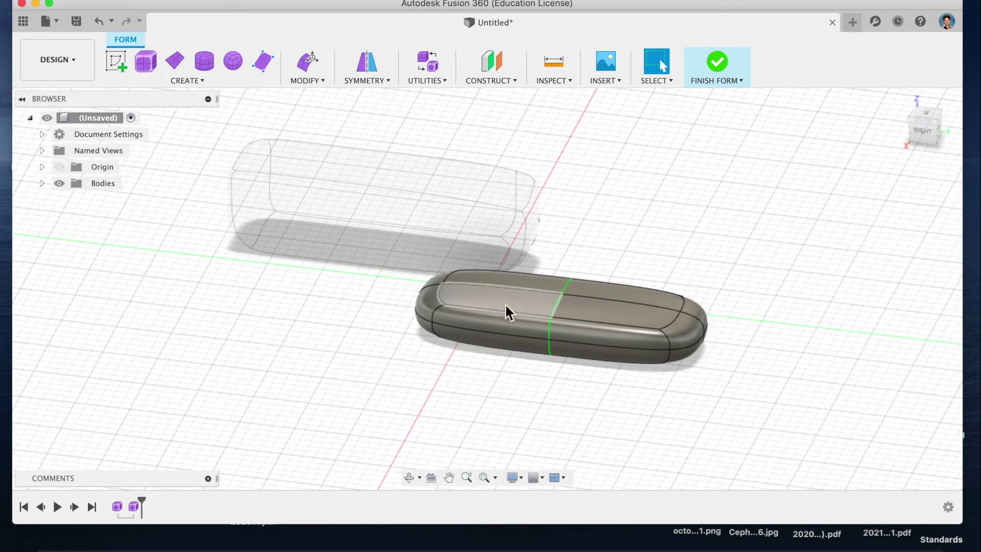
Subdivide the two upper faces on one half of the mirrored box, keeping the Simple insert mode
left_click(504, 305)
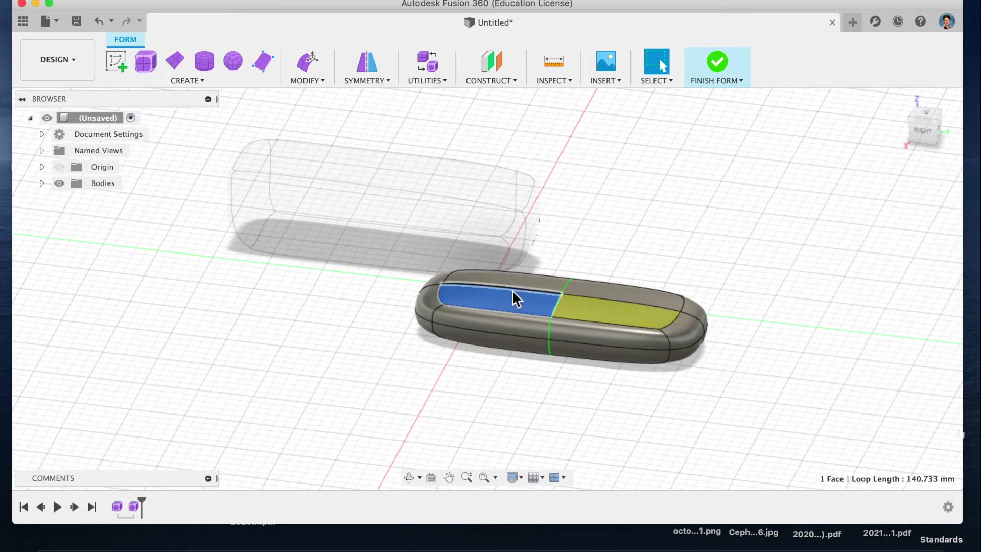
left_click(489, 276, "shift")
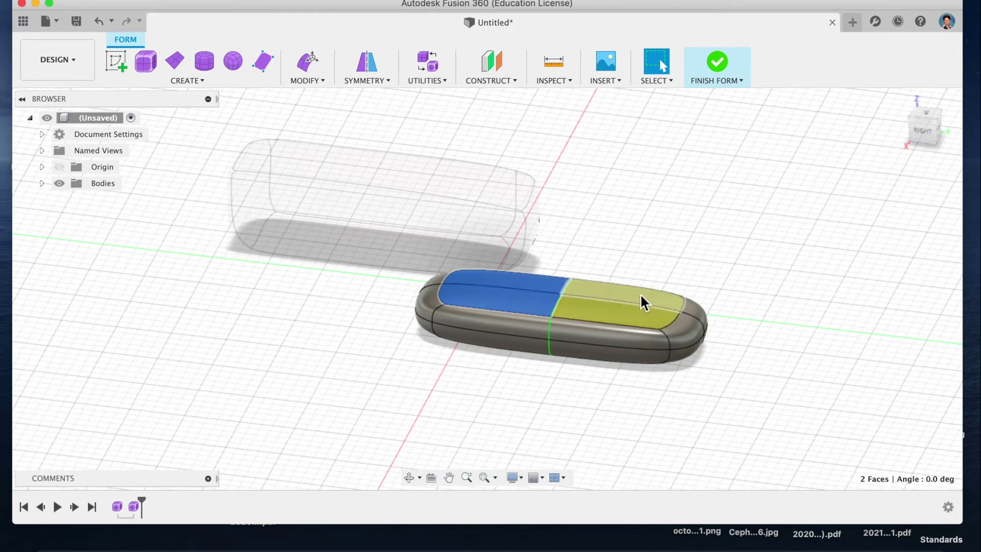
left_click(320, 78)
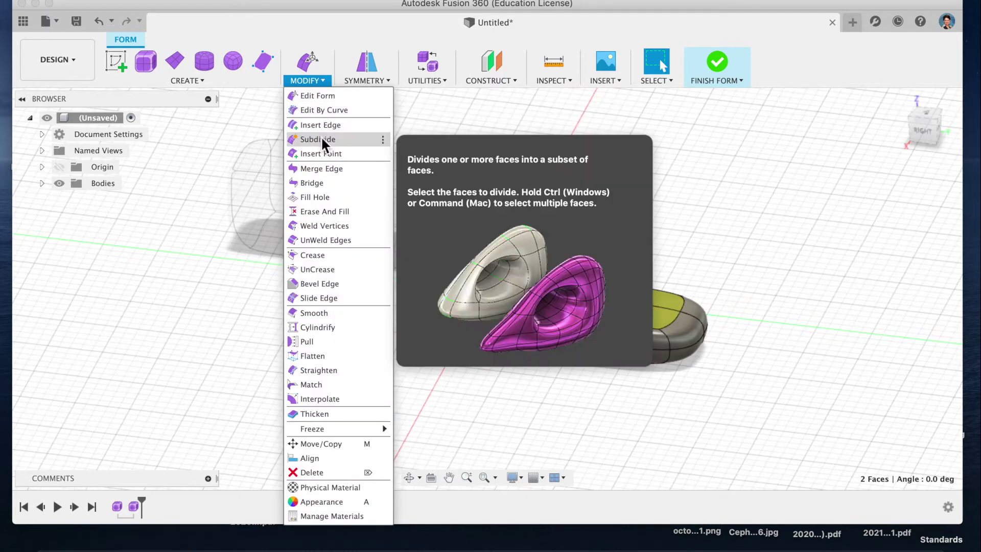
left_click(322, 138)
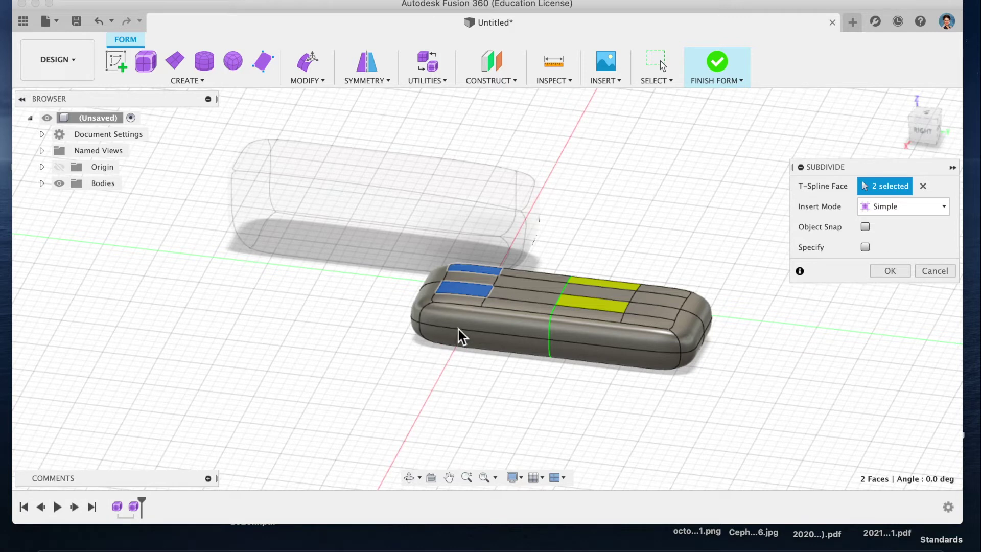
left_click(890, 271)
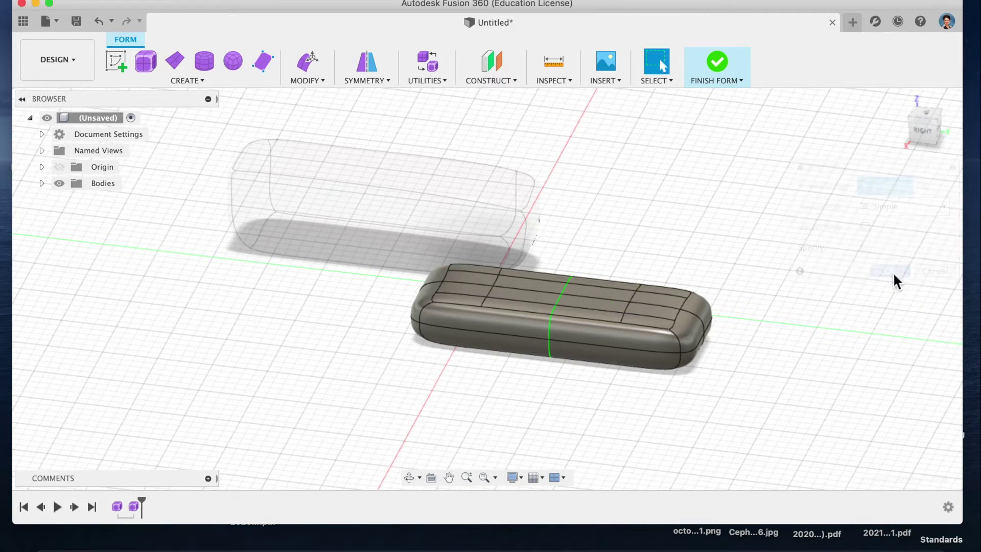
Subdivide the two long side faces on the same half of the box in Simple mode
left_click(519, 328)
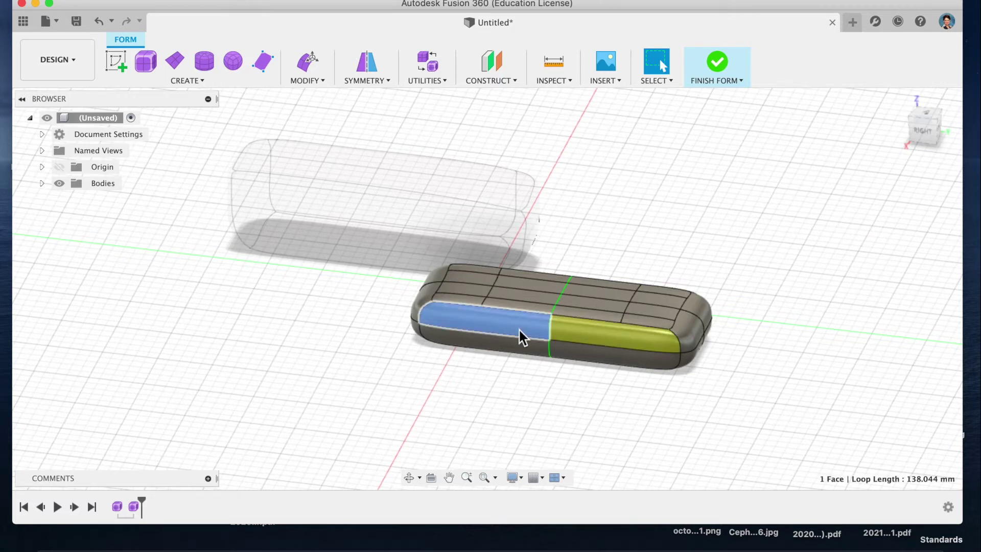
left_click(513, 340)
left_click(514, 344)
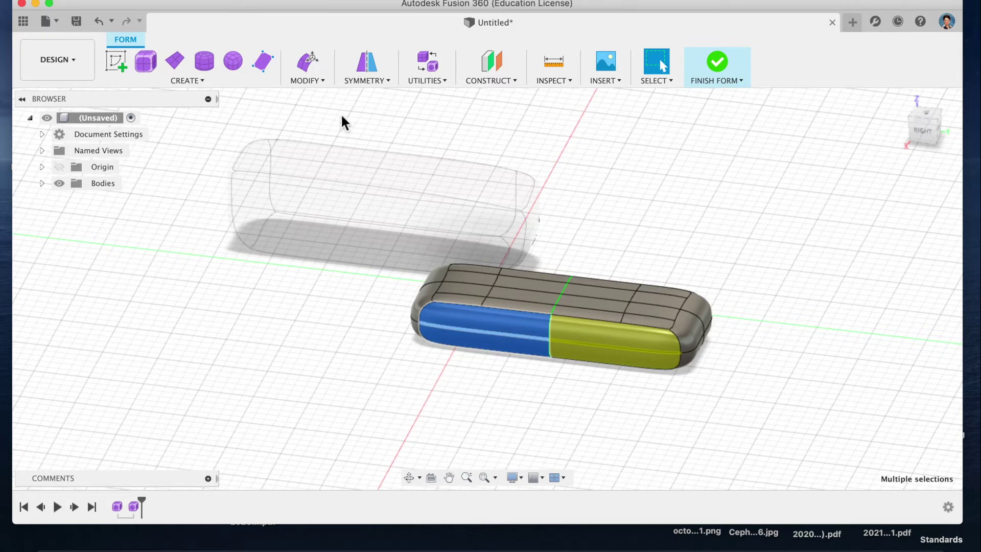
left_click(323, 81)
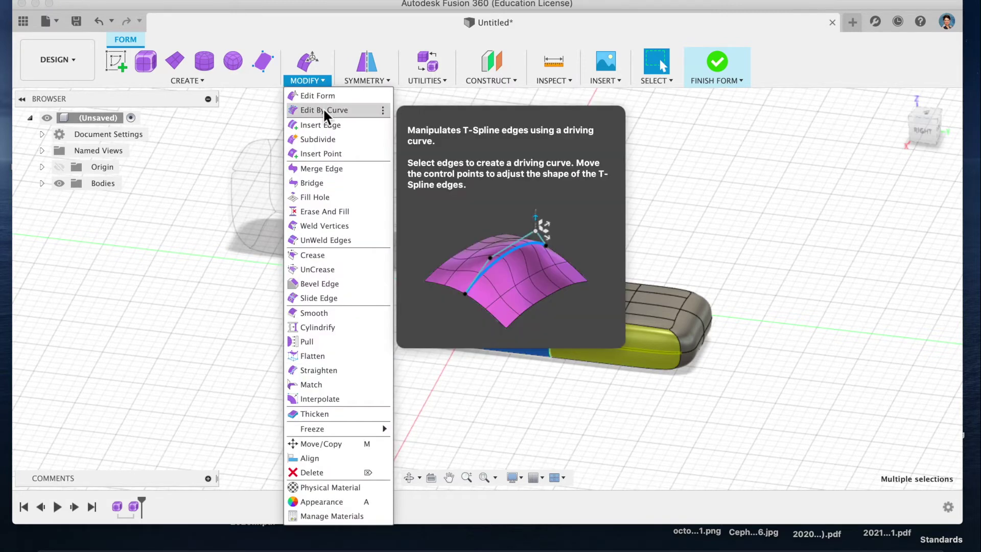
key("Escape")
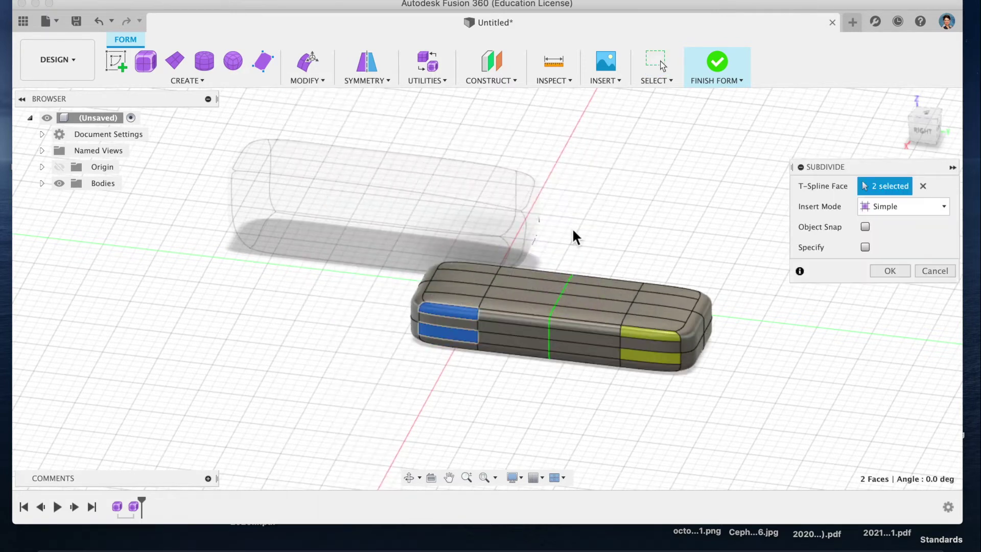
left_click(898, 266)
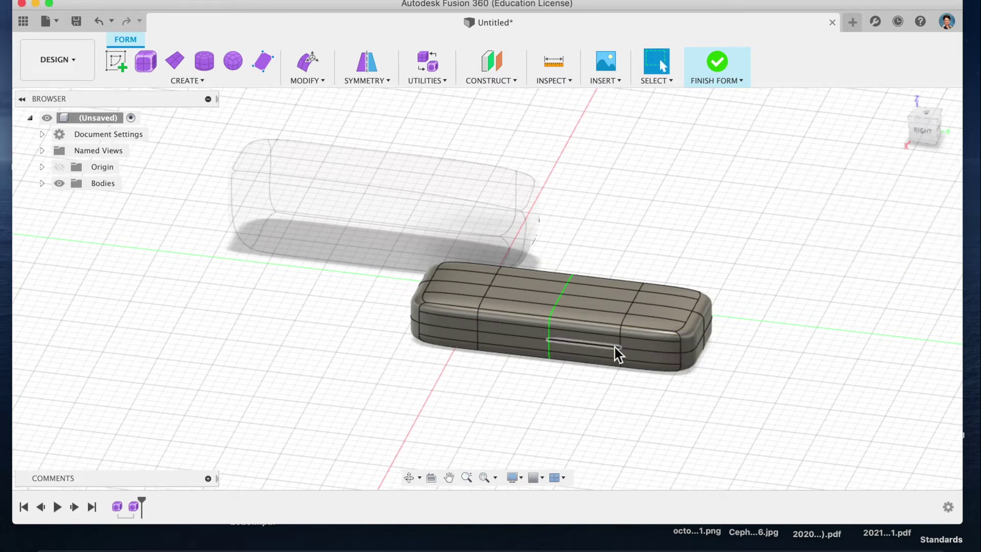
With Edit Form, raise the two upper faces at one end of the box and pull them outward about 9 mm
middle_click_drag(490, 315, 493, 317)
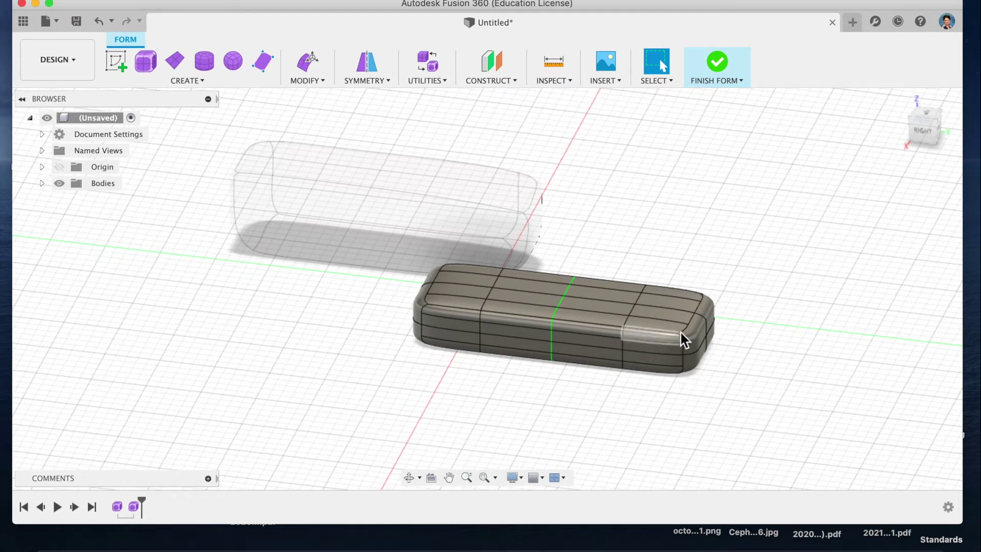
left_click(709, 299)
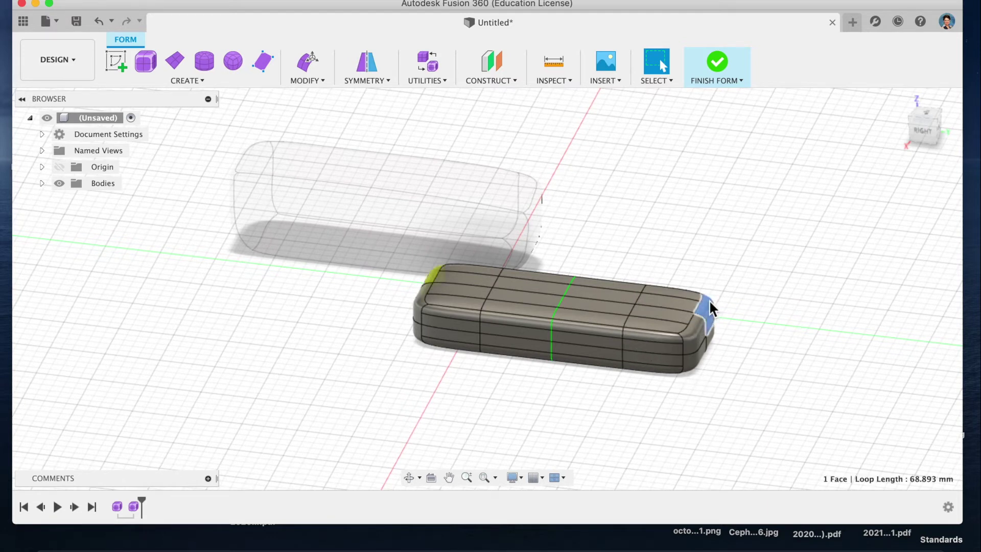
left_click(693, 331, "shift")
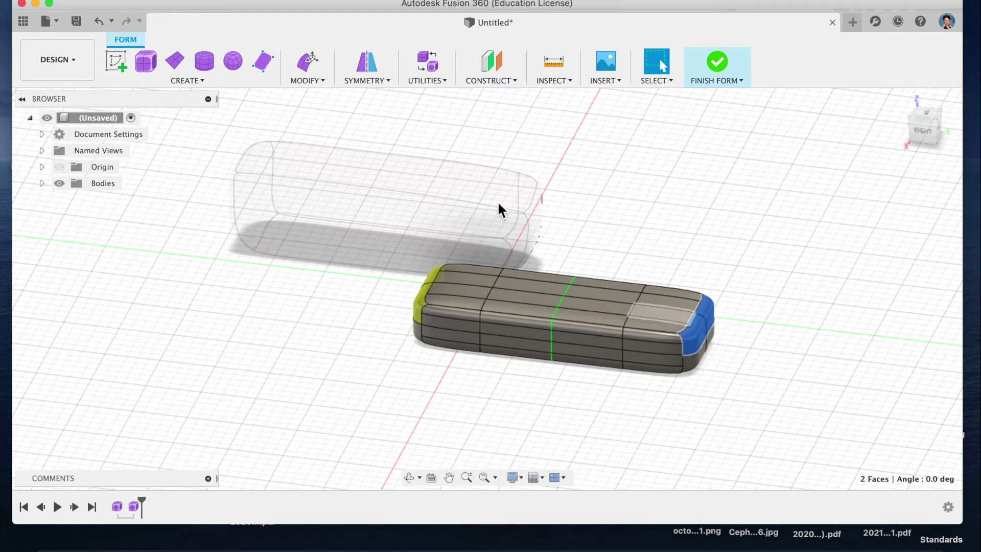
left_click(315, 81)
left_click(314, 95)
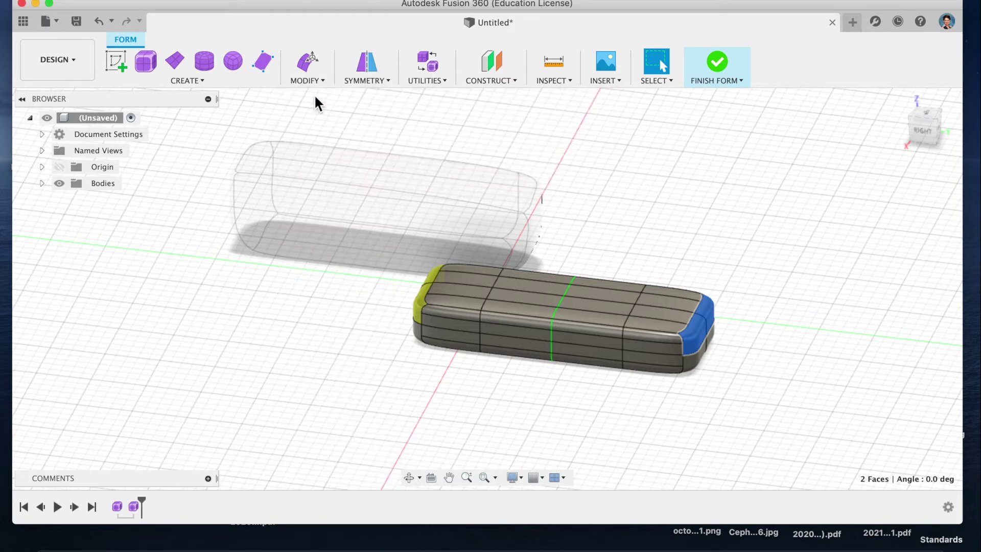
left_click_drag(695, 287, 694, 243)
left_click_drag(736, 283, 754, 295)
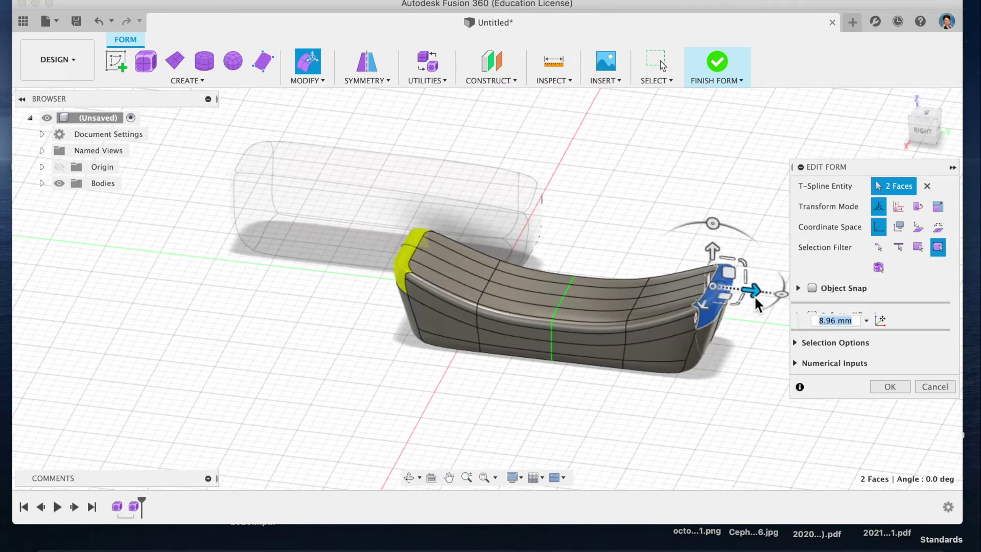
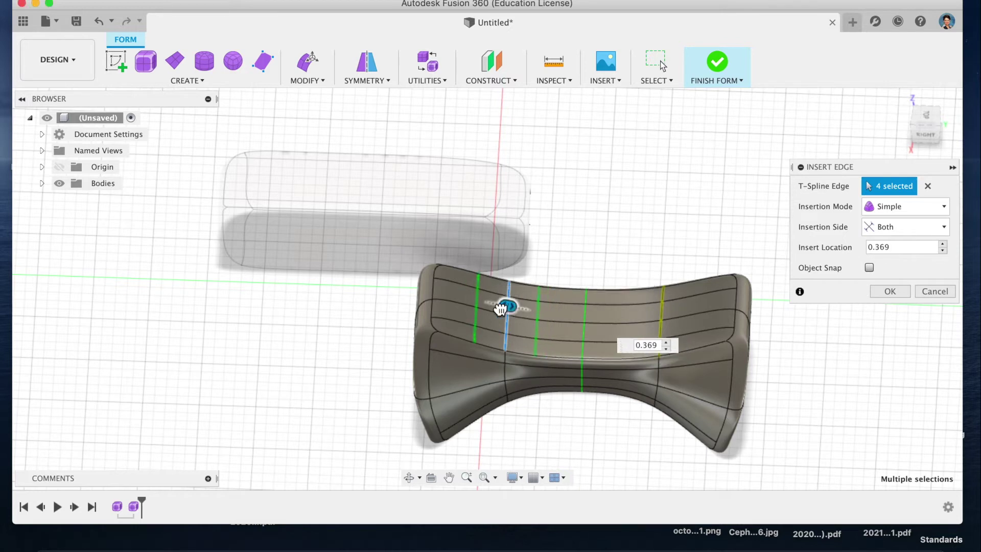
Insert a Single-side edge beside the four selected cross edges at insert location -0.607, keeping Simple mode
left_click(906, 227)
left_click(900, 244)
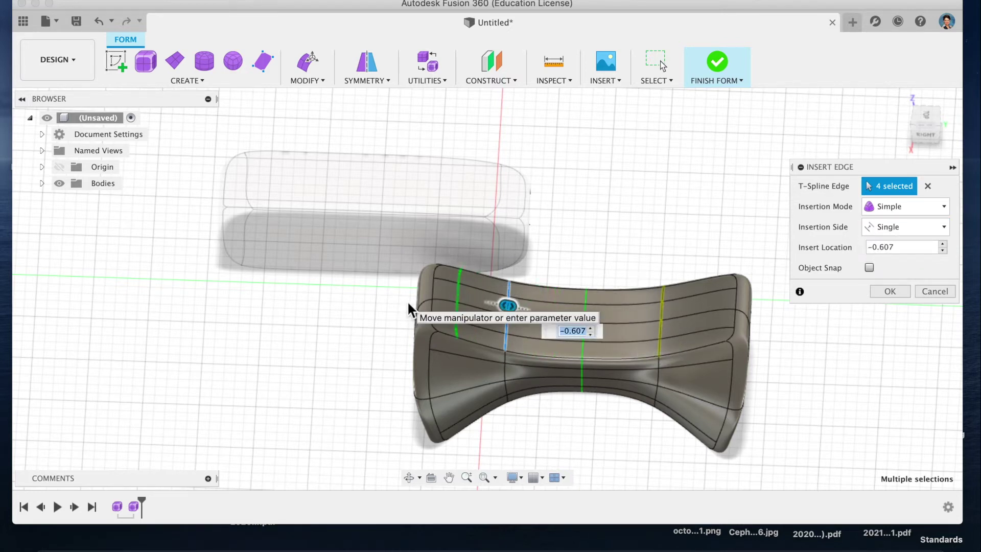
left_click(889, 291)
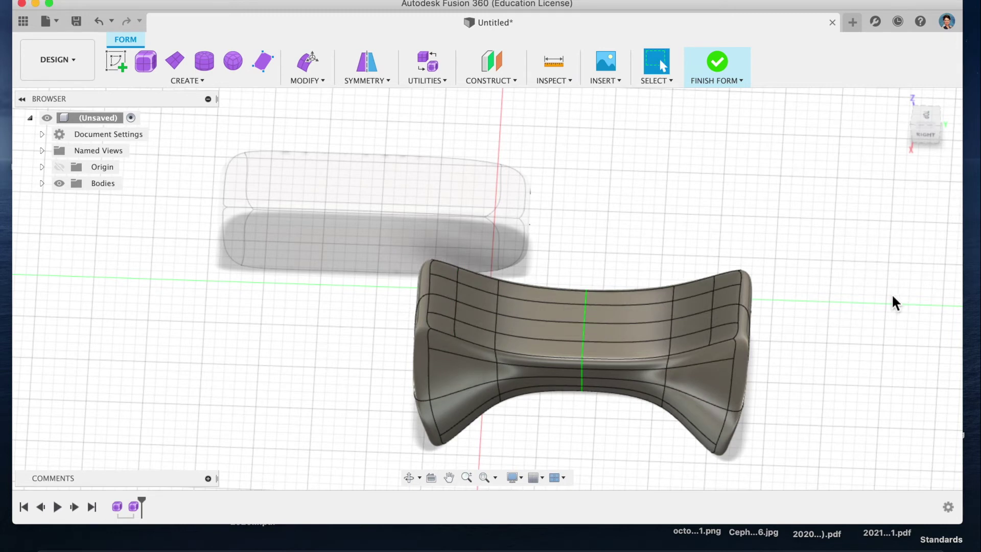
With Edit Form, undo a trial lowering of the four-face strip beside the inserted edge and lower only three of its faces
double_click(476, 300)
left_click(307, 78)
left_click(320, 98)
left_click_drag(477, 285, 475, 315)
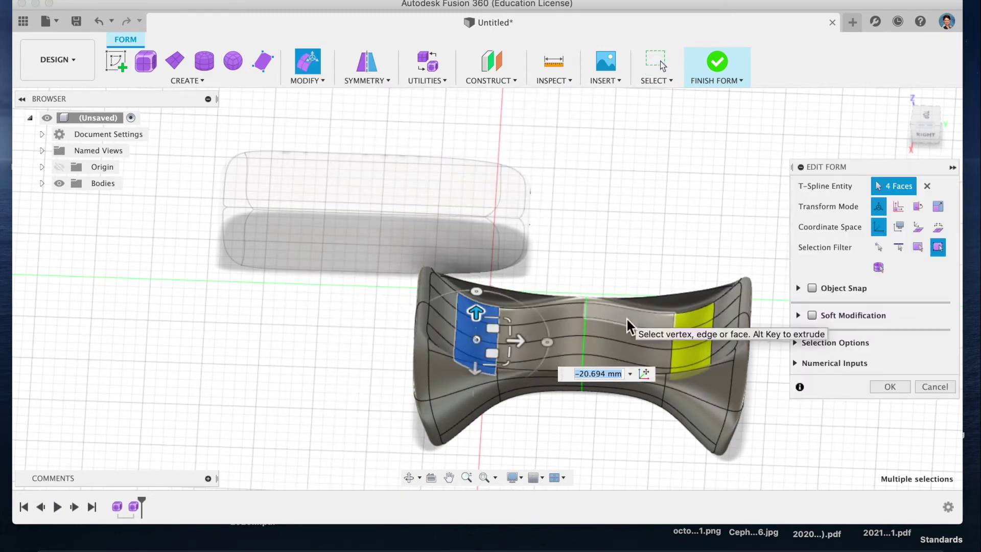
key("ctrl+z")
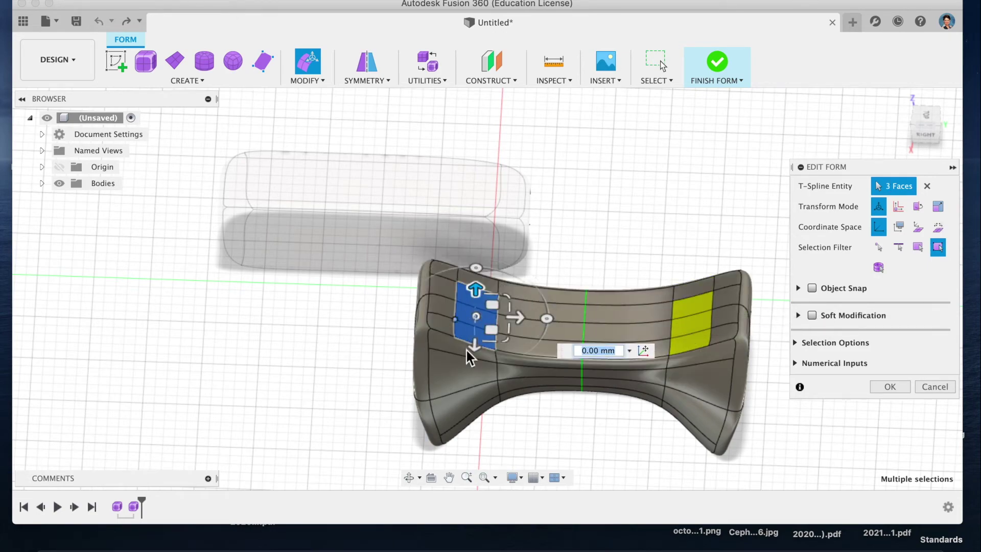
left_click_drag(475, 290, 474, 326)
mouse_move(925, 135)
left_mouse_down()
mouse_move(922, 124)
mouse_move(909, 137)
mouse_move(918, 134)
left_mouse_up()
Select the adjoining row of faces toward the couch's end, lower it to shape the armrest, and accept the form edit
left_click(432, 323, "shift")
left_click(438, 350, "shift")
left_click(448, 285)
left_click(437, 349)
left_click(443, 329, "shift")
left_click(449, 311, "shift")
left_click(456, 298, "shift")
left_click(464, 288, "shift")
left_click_drag(446, 284, 443, 310)
left_click_drag(926, 135, 961, 139)
left_click(890, 389)
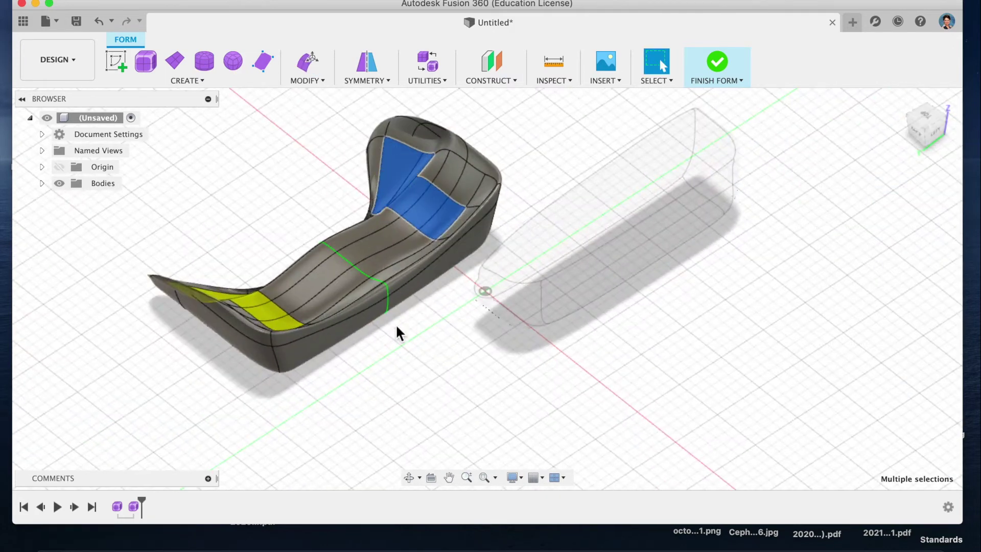
With Edit Form, raise the long face along the couch's back about 14.7 mm to form a backrest, and clear the selection
left_click(333, 332)
left_click(291, 348, "shift")
left_click(307, 80)
left_click(319, 97)
left_click_drag(324, 301, 333, 269)
left_click(358, 328)
left_click(359, 321)
mouse_move(926, 136)
left_mouse_down()
mouse_move(976, 126)
mouse_move(970, 153)
mouse_move(941, 146)
left_mouse_up()
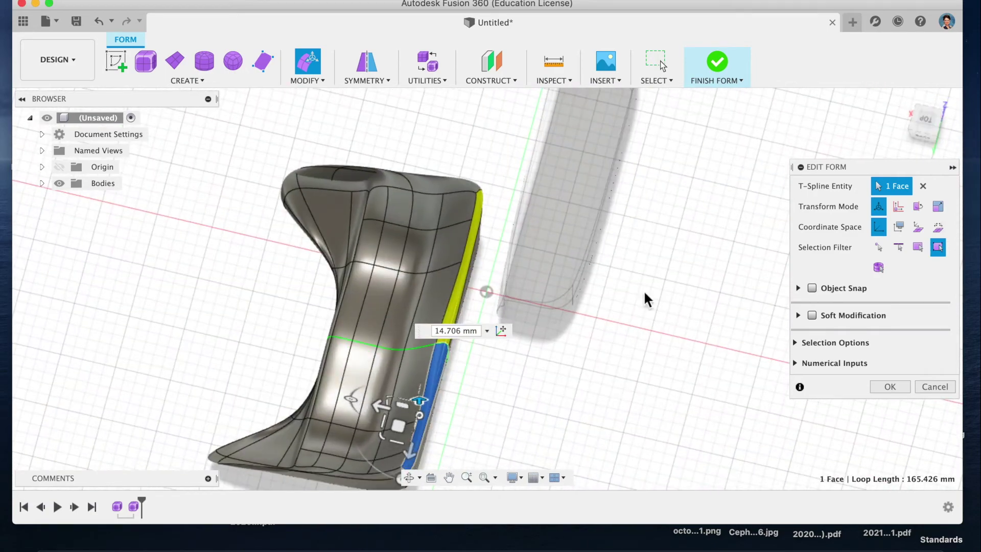
left_click(930, 143)
left_click(690, 338)
Pull the front face of one armrest outward about 7.9 mm
mouse_move(689, 337)
middle_mouse_down("shift")
mouse_move(620, 350)
mouse_move(707, 341)
middle_mouse_up("shift")
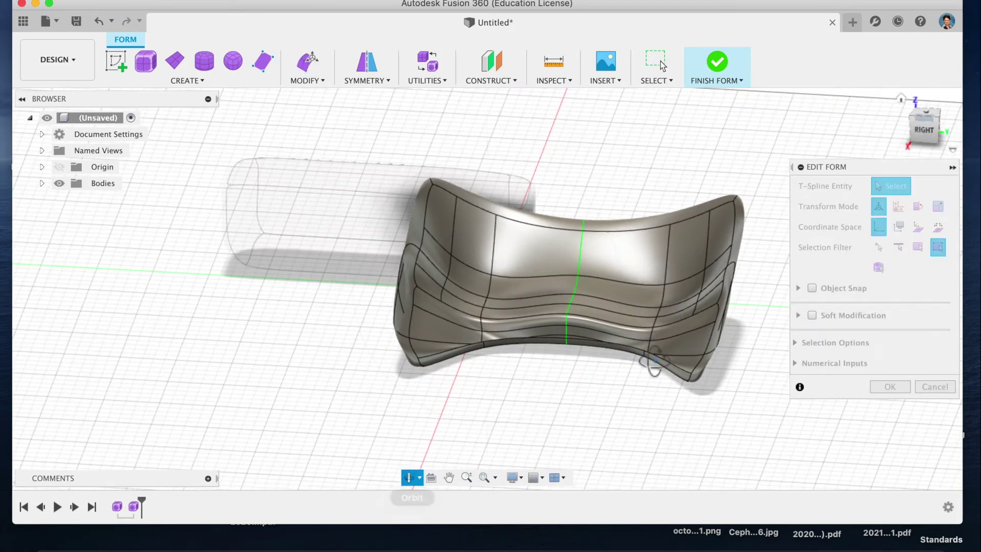
middle_click_drag(470, 449, 625, 338, "shift")
left_click(664, 248)
left_click_drag(672, 251, 694, 255)
left_click_drag(634, 264, 626, 286)
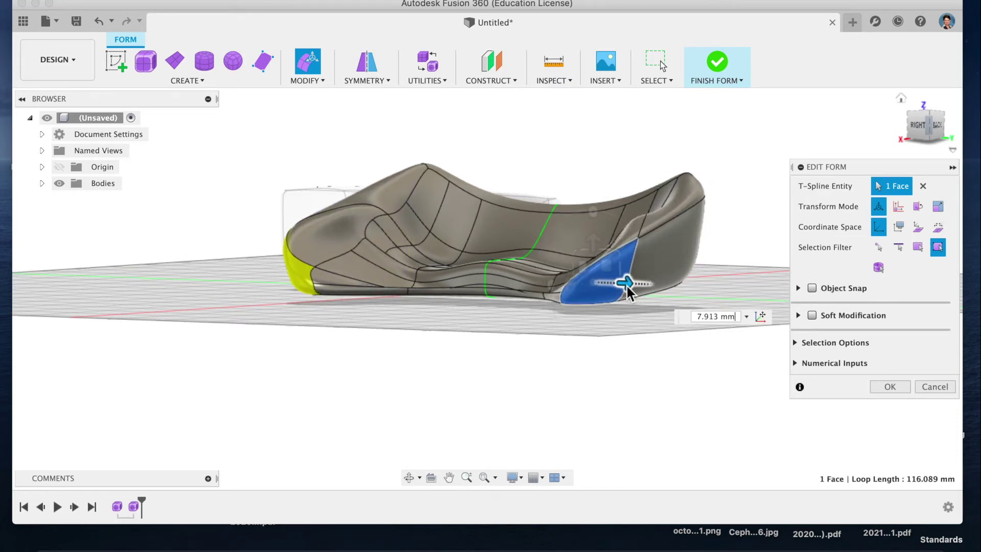
Try to shift the three curved edges on the opposite armrest's front vertically
left_click(322, 276)
left_click(342, 257, "shift")
left_click(357, 247, "shift")
left_click_drag(333, 221, 332, 224)
Try to raise the three lower front edges of the couch, undo the edge edits and clear the selection
left_click(433, 291)
left_click(507, 290, "shift")
left_click(506, 289, "shift")
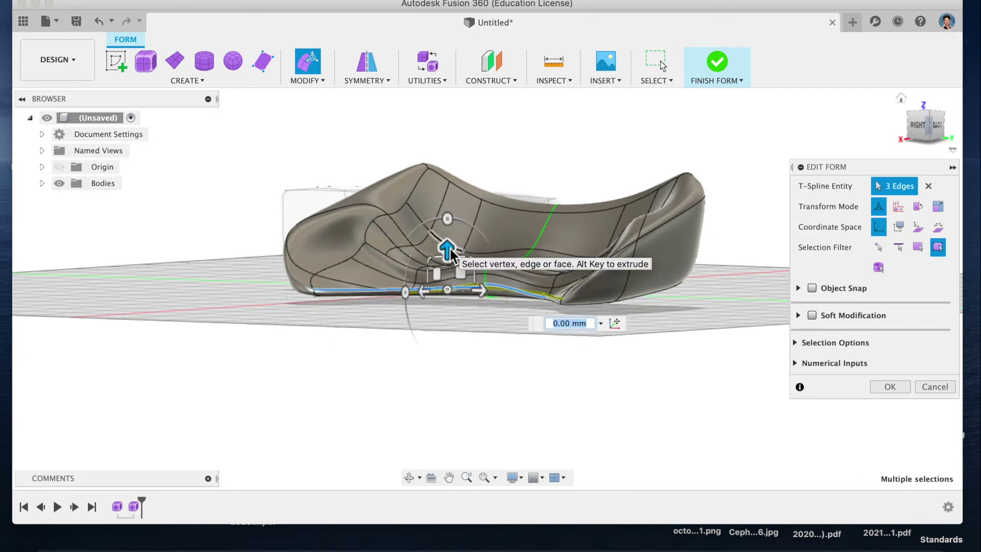
mouse_move(450, 256)
left_mouse_down()
mouse_move(450, 291)
mouse_move(448, 247)
left_mouse_up()
key("super+z")
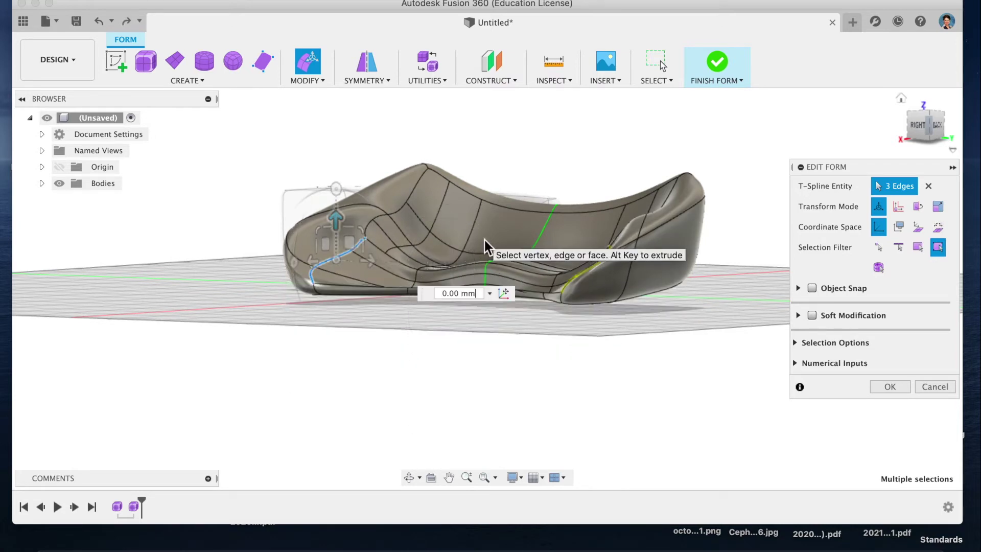
left_click(517, 336)
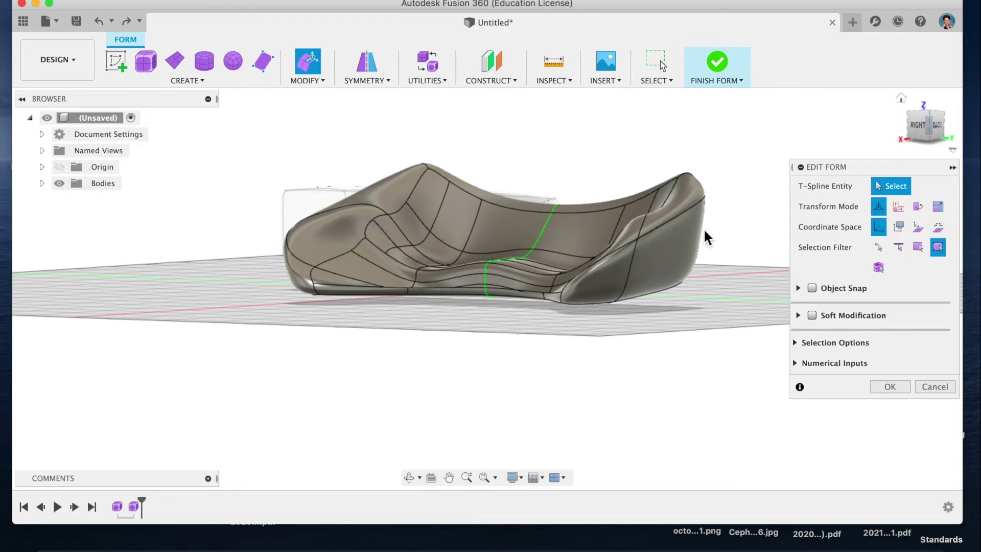
Finish the couch form and return to solid modelling
left_click(407, 478)
mouse_move(696, 291)
left_mouse_down()
mouse_move(597, 339)
mouse_move(505, 329)
mouse_move(528, 346)
mouse_move(492, 398)
mouse_move(619, 333)
mouse_move(720, 309)
mouse_move(698, 307)
left_mouse_up()
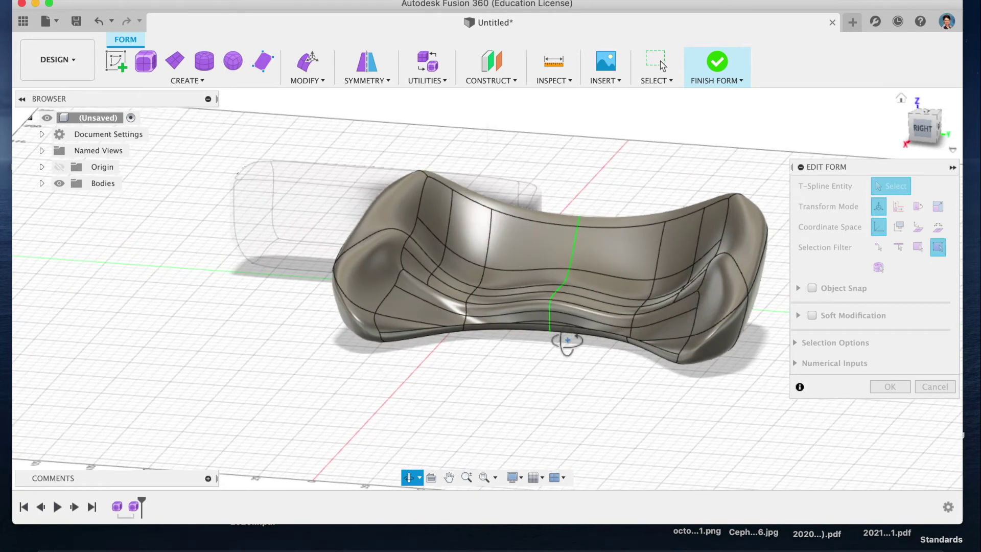
scroll(559, 335, "up", 5)
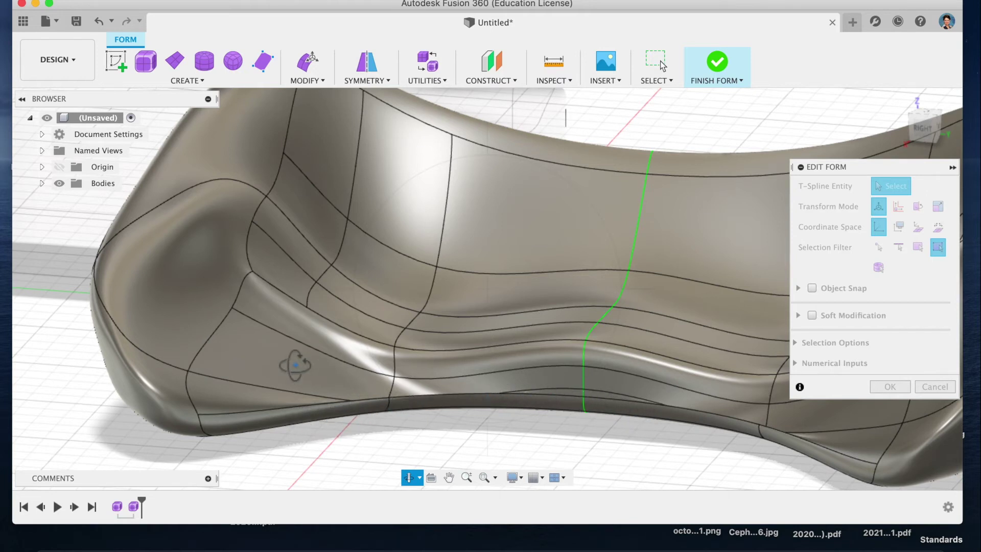
left_click(720, 69)
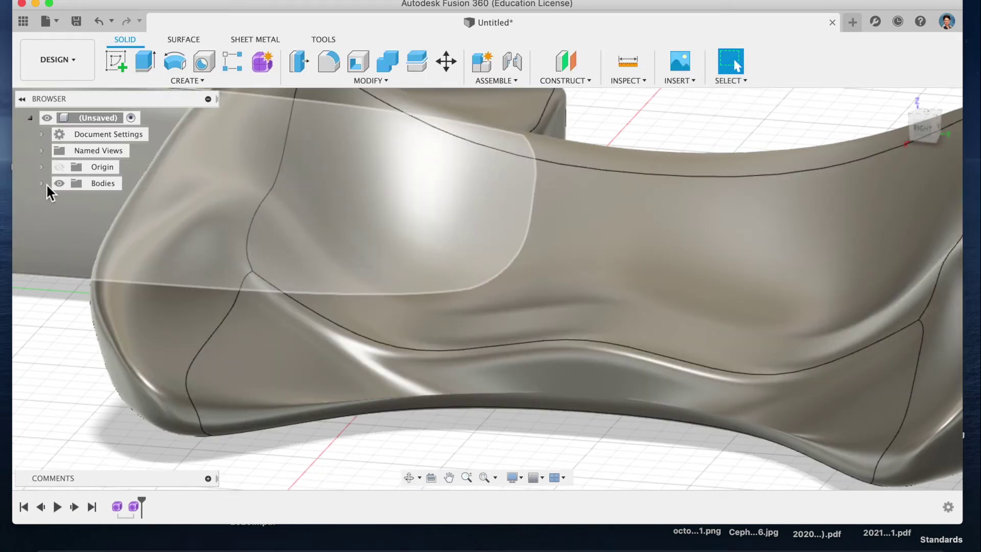
Export Body2 as a Binary STL with High refinement, saved as "Couch 1" on the Desktop
left_click(41, 183)
left_click(108, 217)
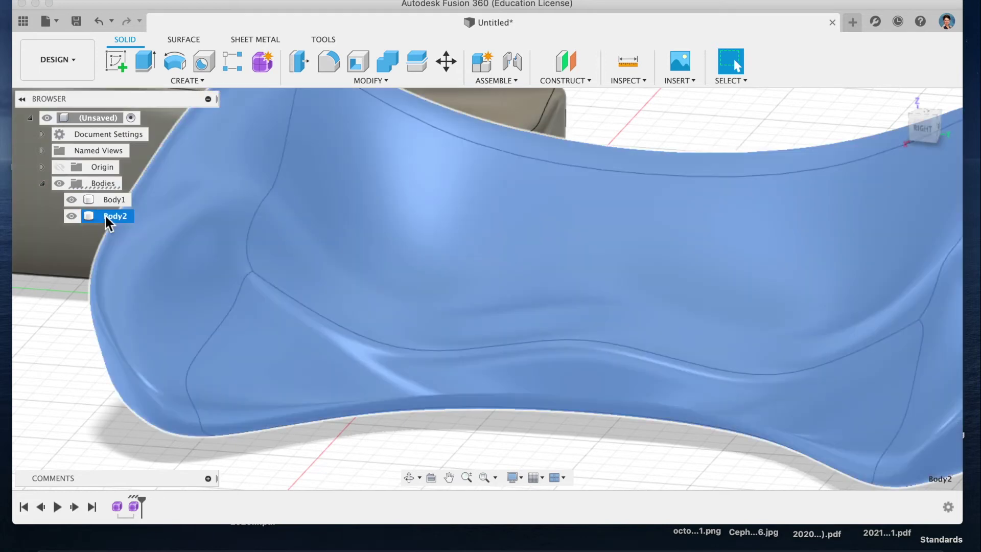
right_click(108, 220)
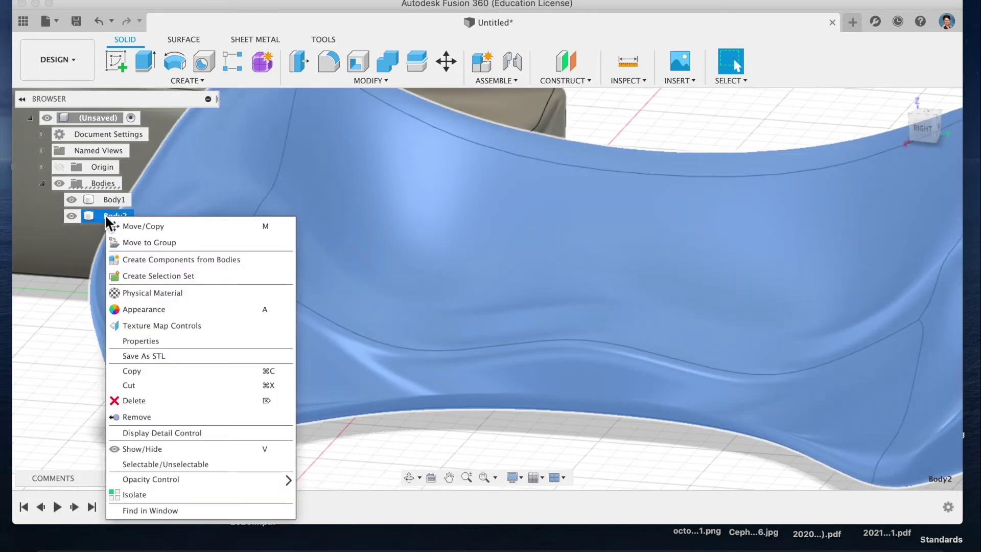
left_click(148, 356)
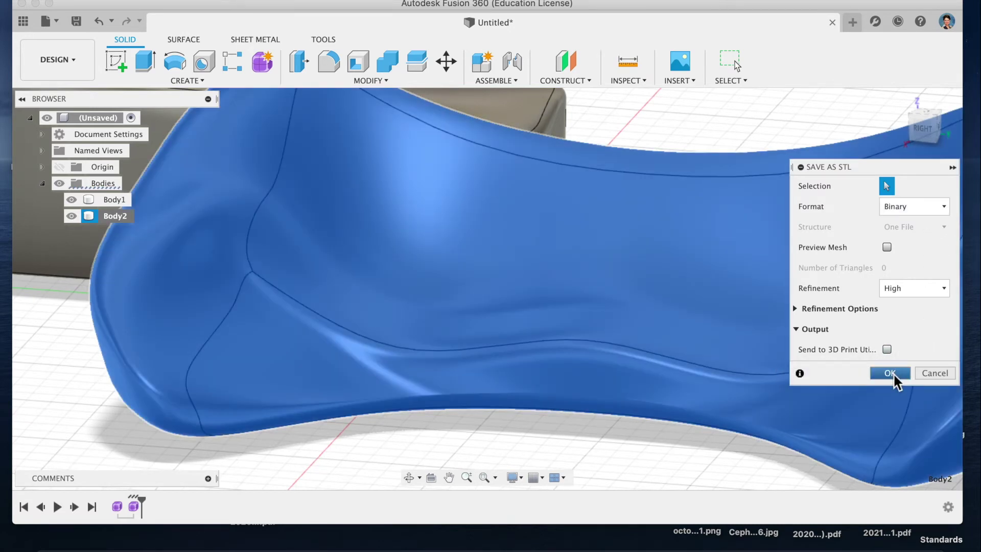
left_click(893, 376)
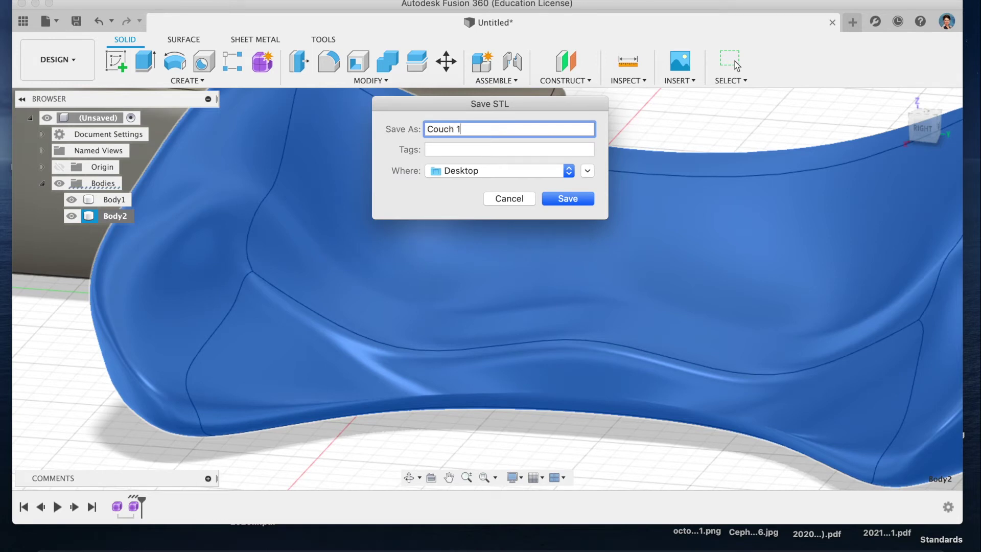
key("Return")
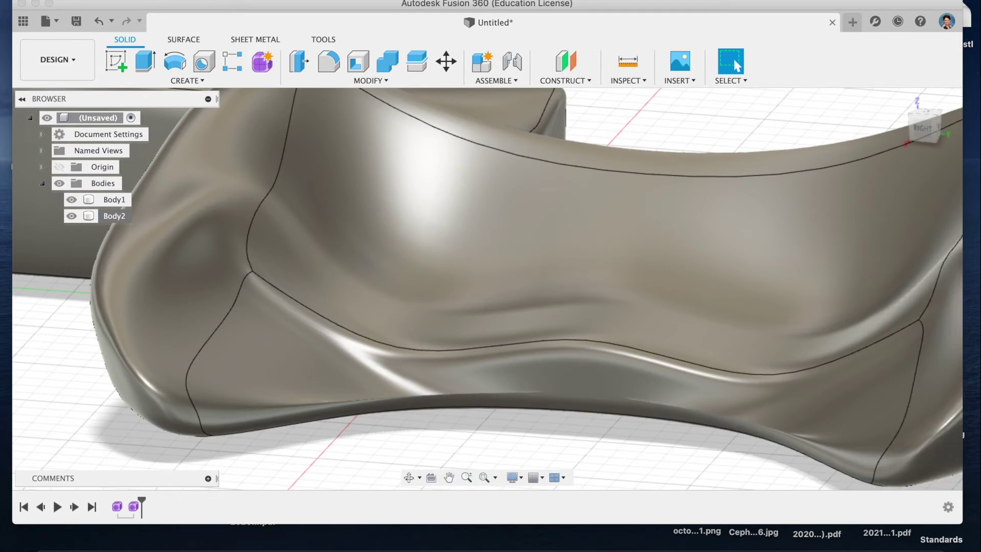
Hide Body1 and raise the couch body above the ground grid
left_click(730, 388)
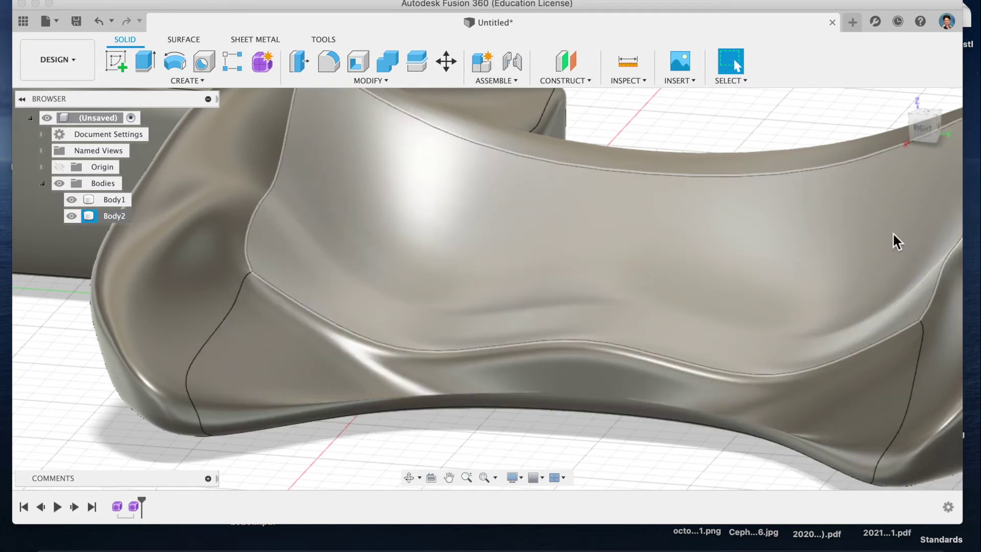
left_click(874, 211)
scroll(874, 212, "down", 10)
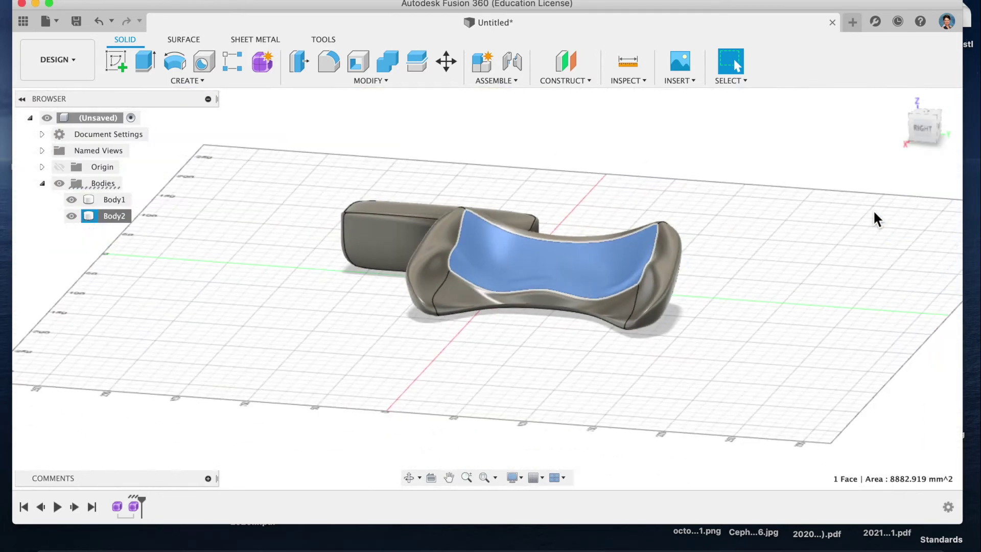
mouse_move(935, 134)
left_mouse_down()
mouse_move(848, 153)
mouse_move(866, 149)
left_mouse_up()
mouse_move(487, 289)
middle_mouse_down("shift")
mouse_move(467, 176)
mouse_move(478, 130)
mouse_move(505, 163)
mouse_move(504, 191)
mouse_move(544, 286)
mouse_move(552, 270)
mouse_move(539, 210)
middle_mouse_up("shift")
Create a horizontal cylinder under the couch on the vertical YZ plane, about 40 mm diameter and 48 mm long, as a New Body
left_click(198, 82)
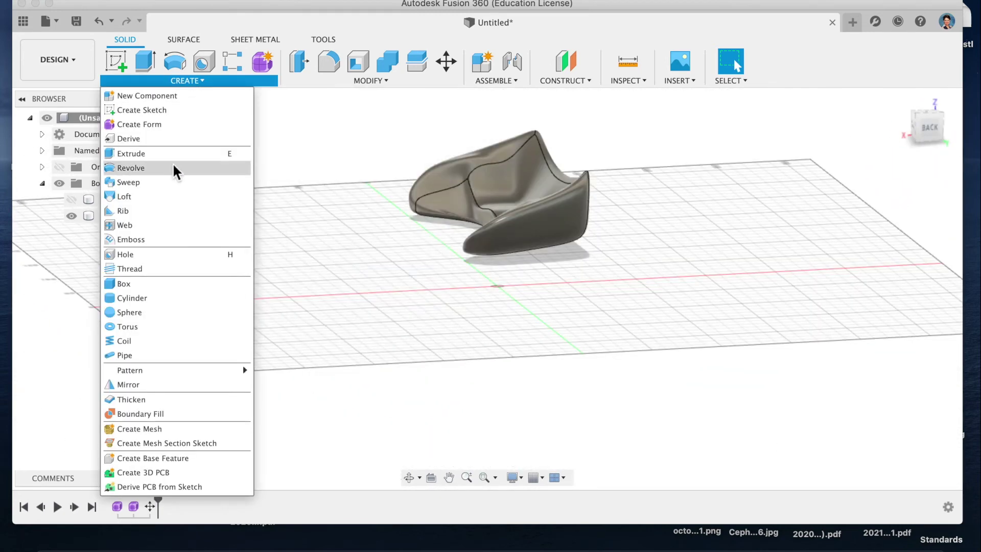
left_click(130, 303)
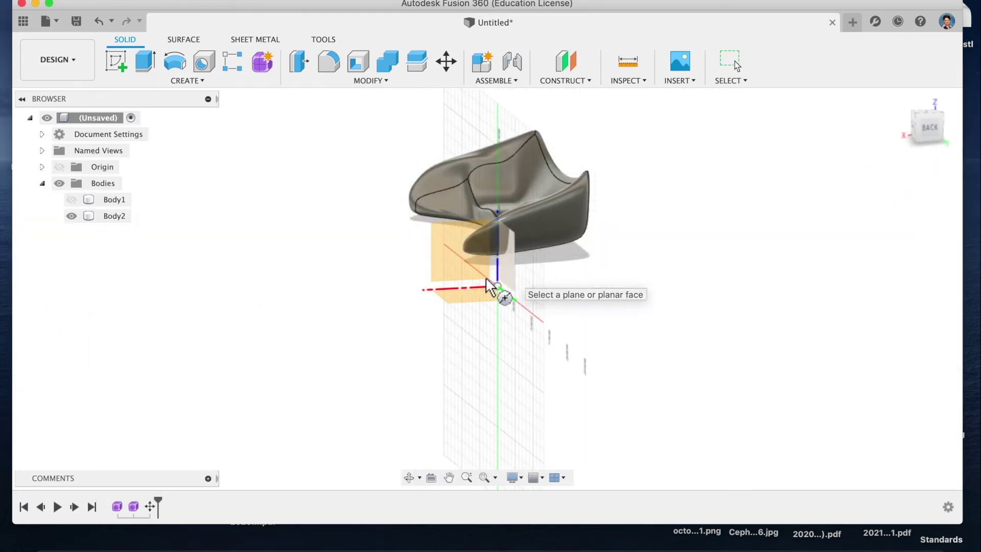
left_click(511, 273)
left_click(508, 264)
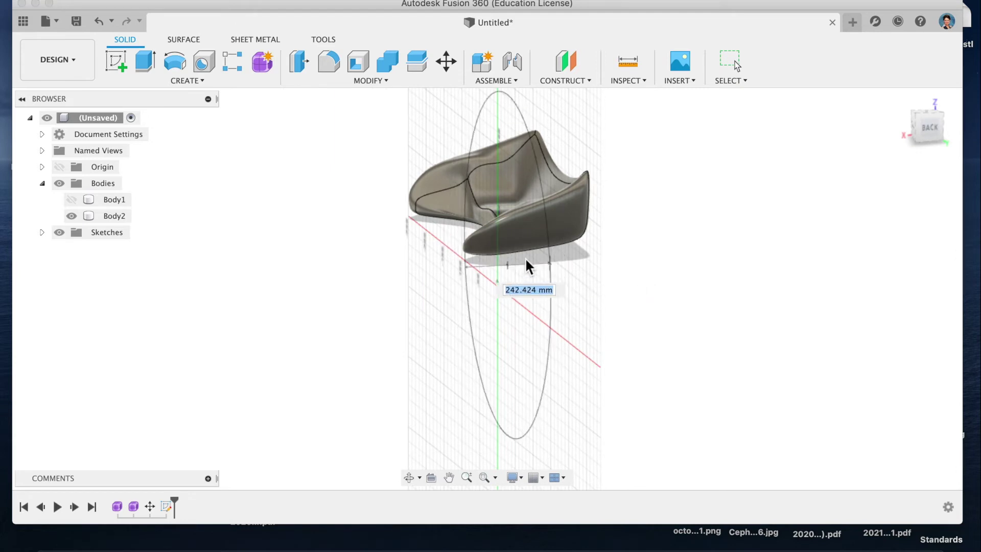
left_click(514, 251)
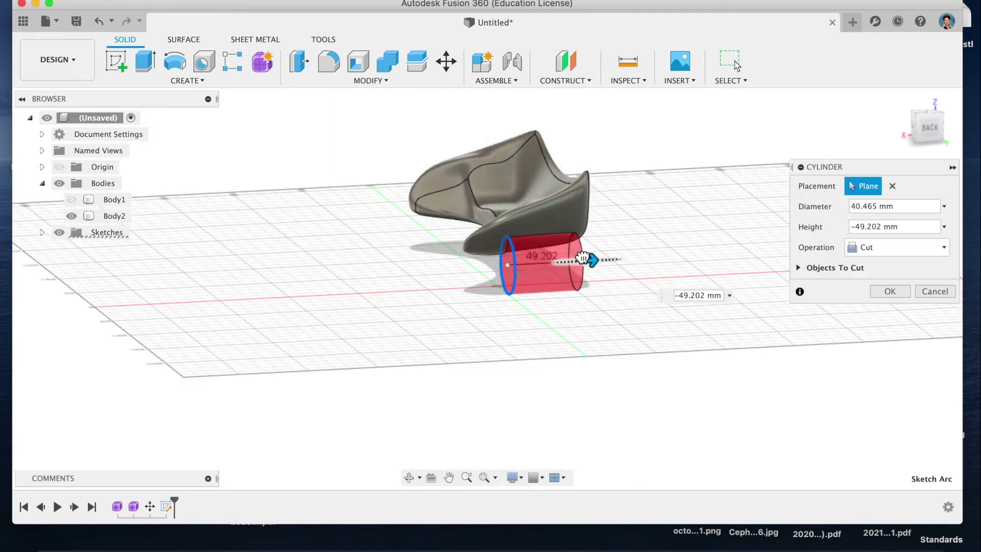
left_click(881, 249)
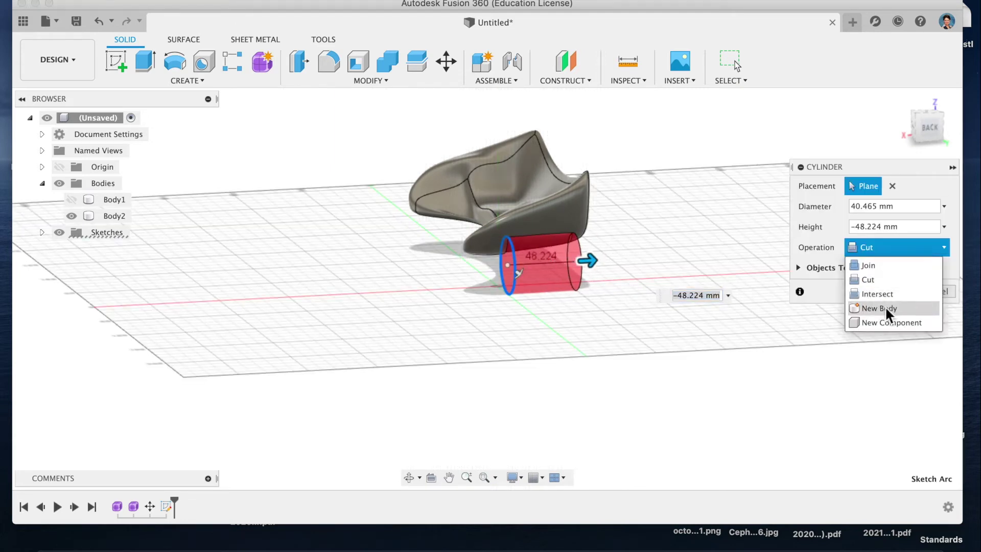
left_click(871, 308)
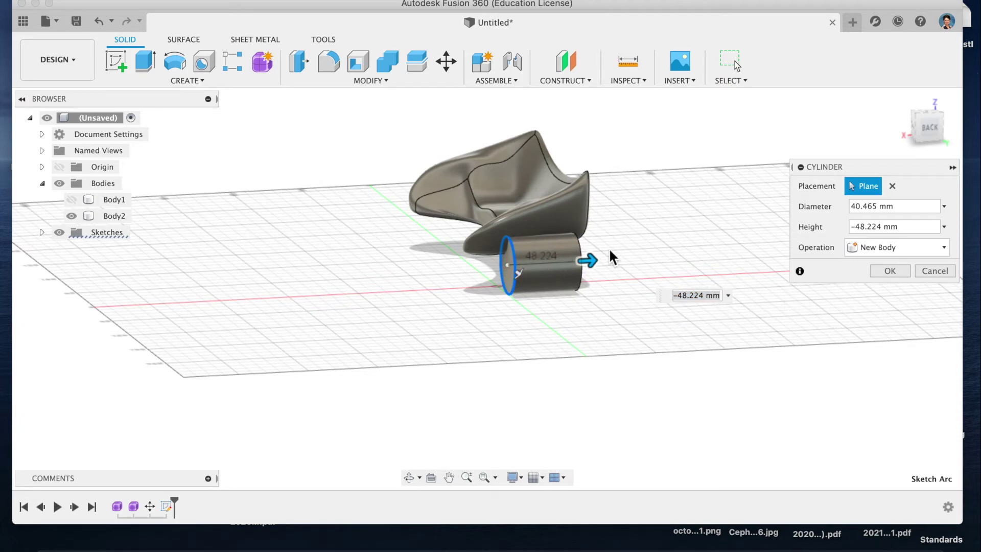
key("Return")
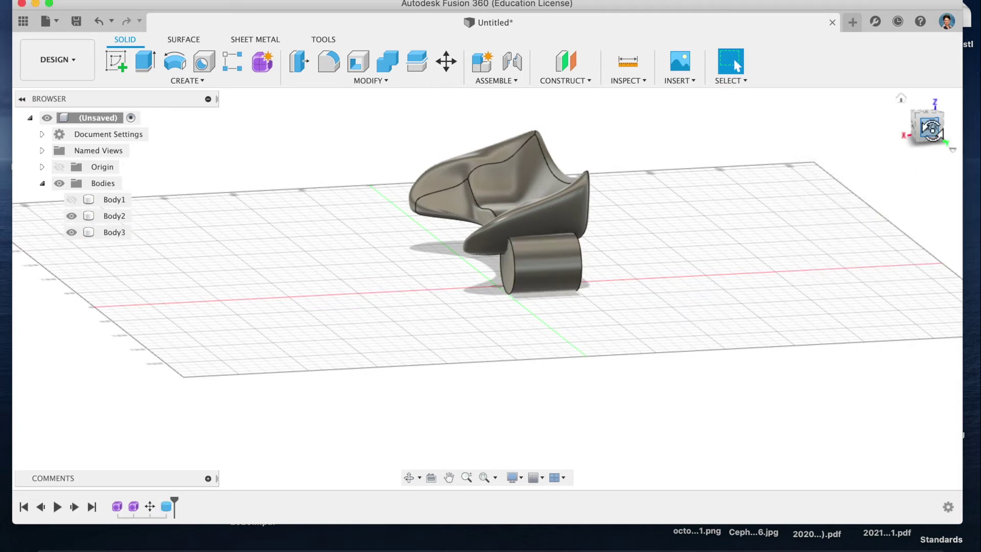
Move the cylinder about 27 mm inward along the couch's length so it sits beneath the nearest armrest end
left_click(931, 128)
key("m")
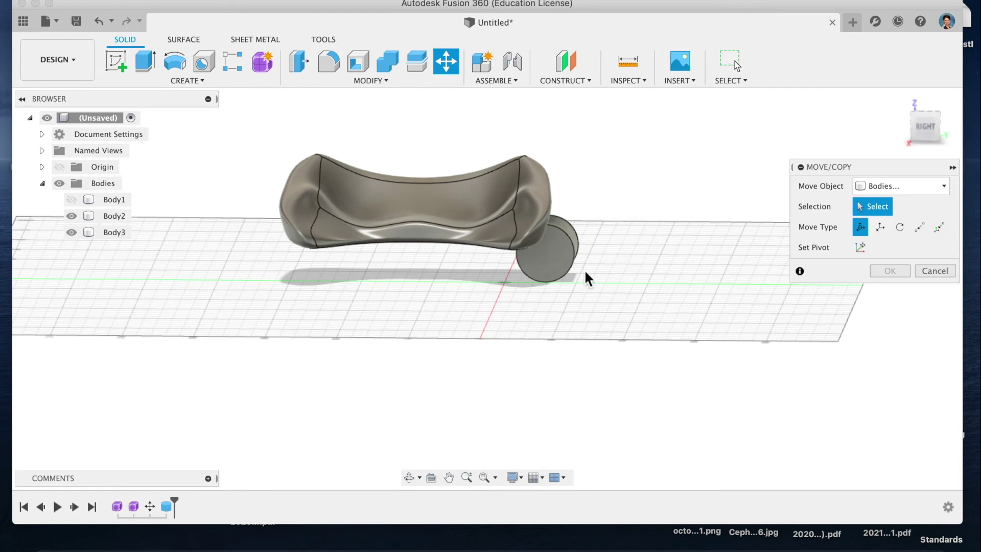
left_click(565, 256)
left_click_drag(565, 256, 554, 259)
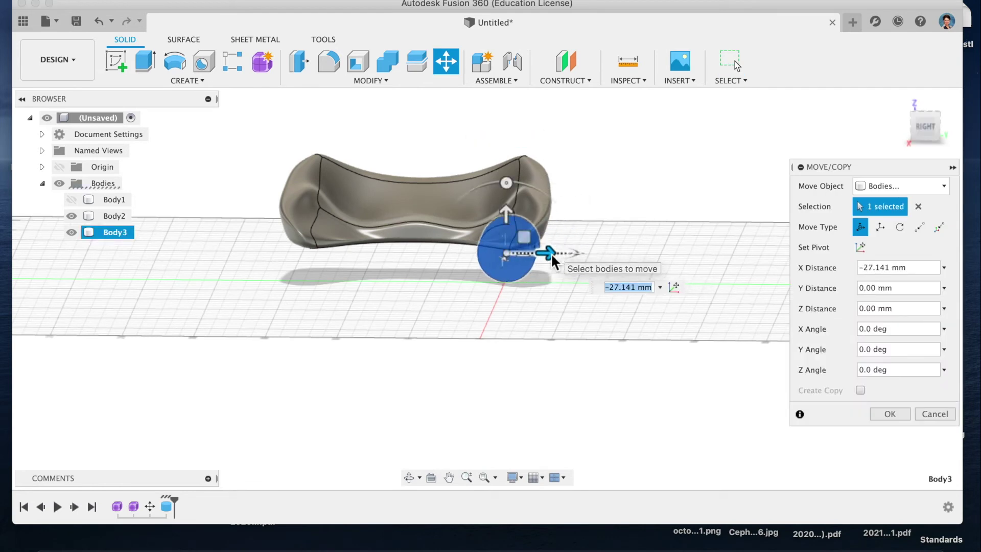
key("Return")
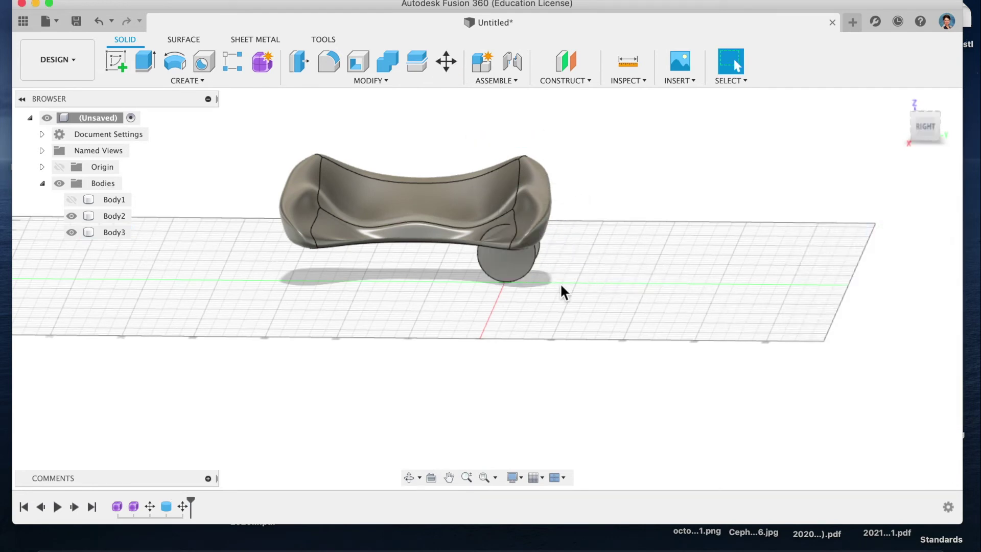
Copy the cylinder and place the copy about 134 mm away along the couch's length, beneath the opposite end
key("m")
left_click(514, 273)
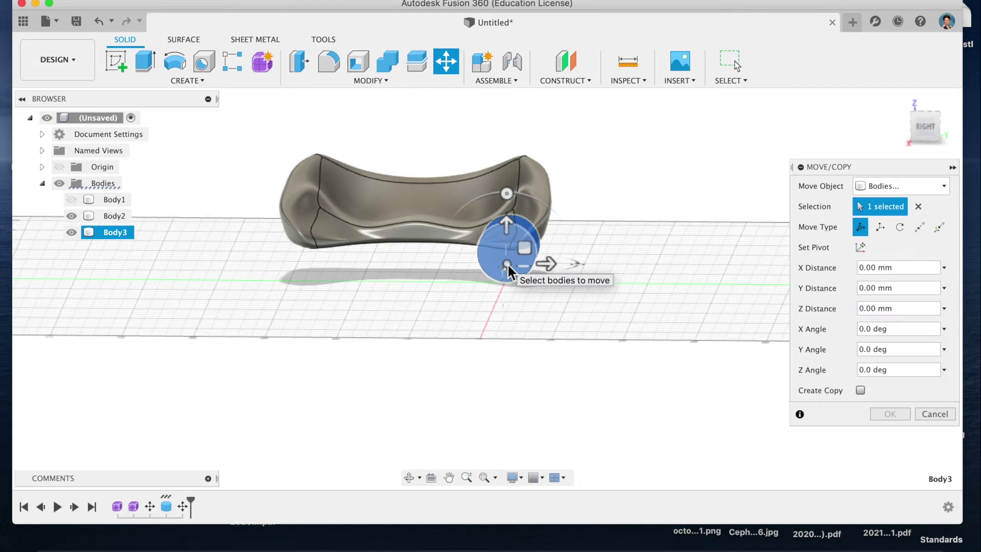
left_click(860, 391)
left_click_drag(546, 263, 356, 263)
left_click_drag(927, 129, 837, 167)
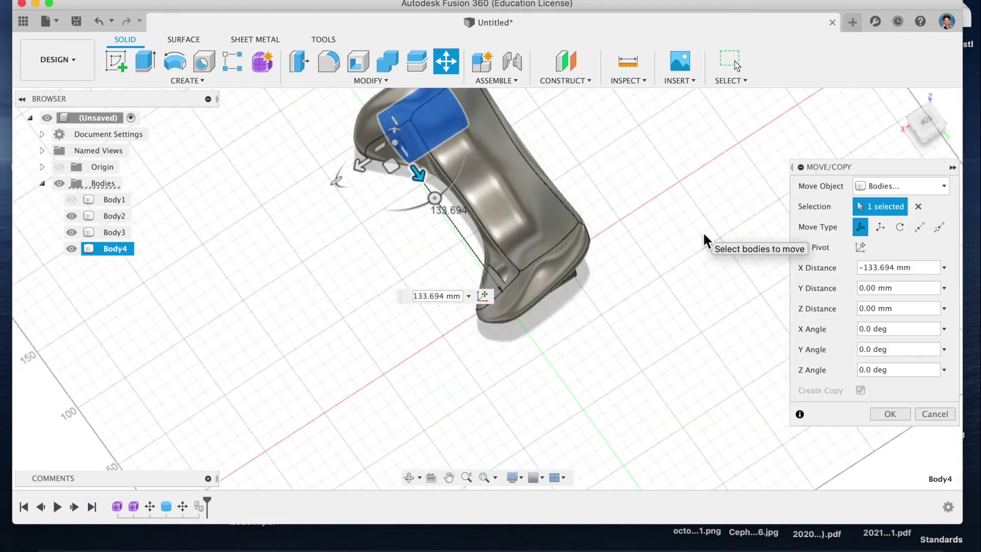
key("Return")
Move the original cylinder leg, Body3, about 10 mm toward the back of the couch
key("m")
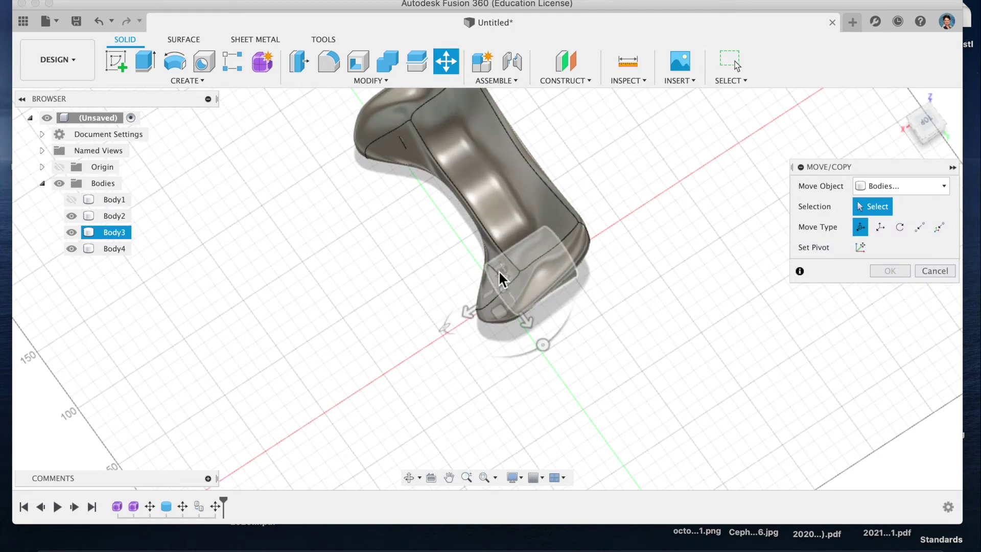
left_click(501, 273)
left_click_drag(466, 313, 478, 312)
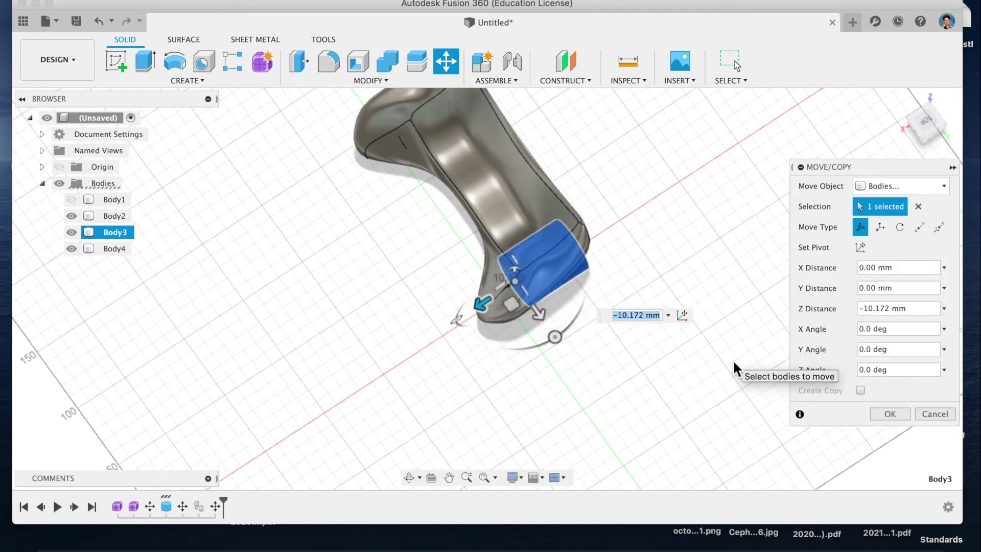
key("Return")
Move the copied cylinder leg, Body4, about 5.6 mm toward the back of the couch
key("m")
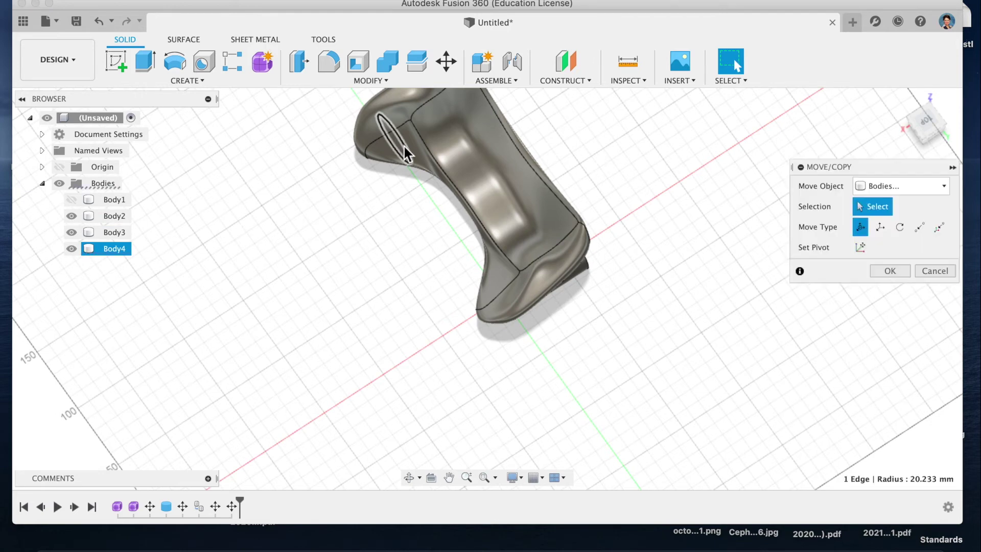
left_click(394, 142)
left_click_drag(377, 157, 368, 163)
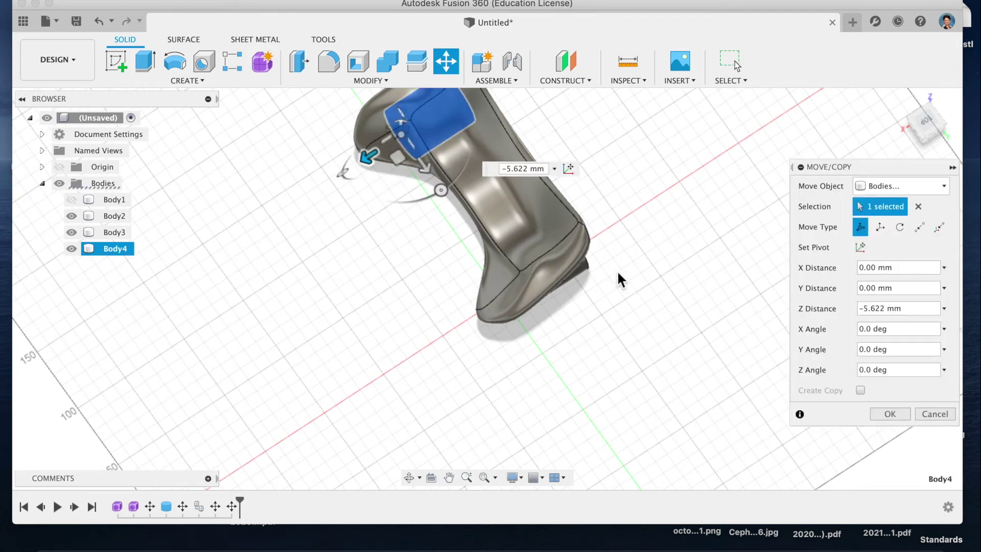
left_click(890, 415)
Combine Body2, Body3 and Body4 into a single body with the Join operation
middle_click_drag(881, 135, 879, 152, "shift")
mouse_move(931, 129)
left_mouse_down()
mouse_move(941, 62)
mouse_move(978, 75)
left_mouse_up()
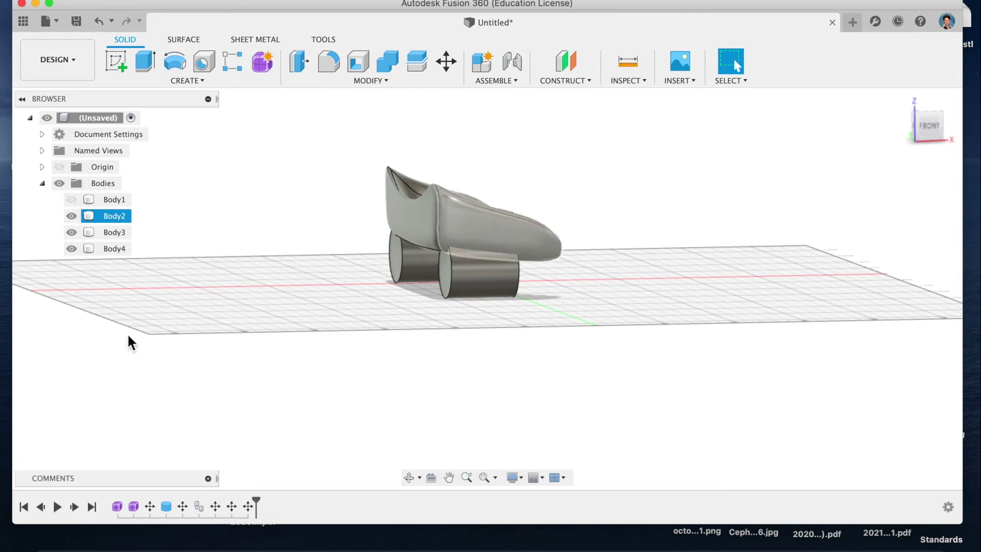
left_click(117, 248)
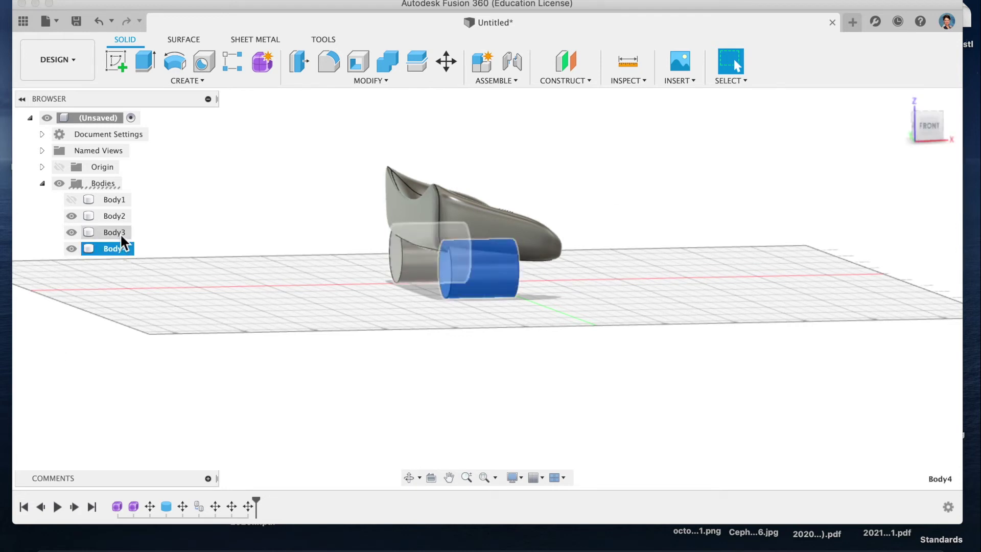
left_click(115, 232, "shift")
left_click(115, 215, "shift")
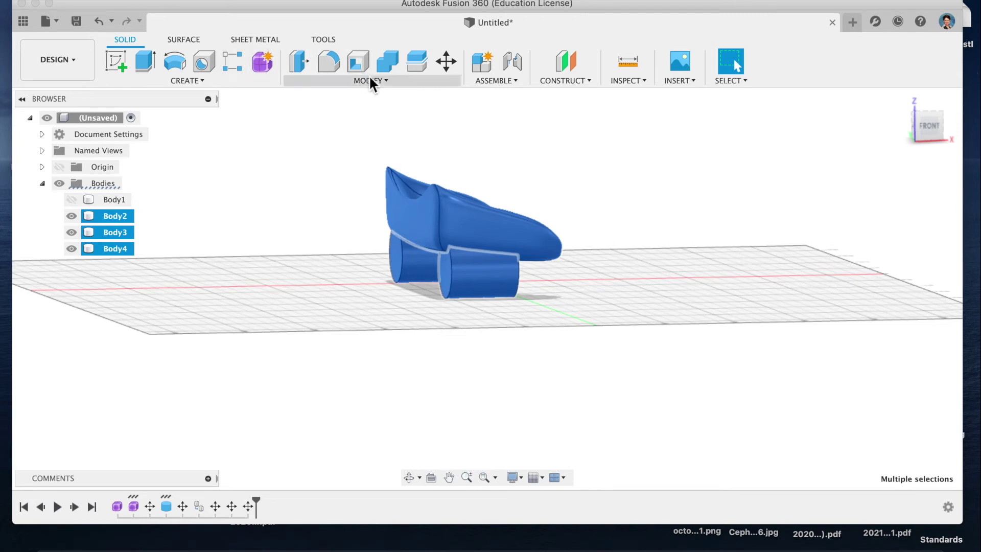
left_click(391, 70)
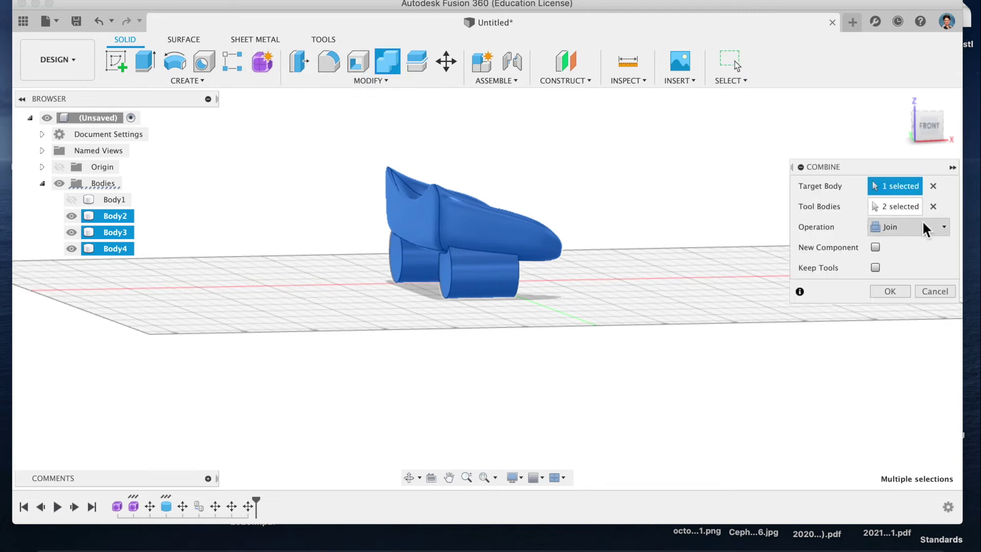
left_click(890, 291)
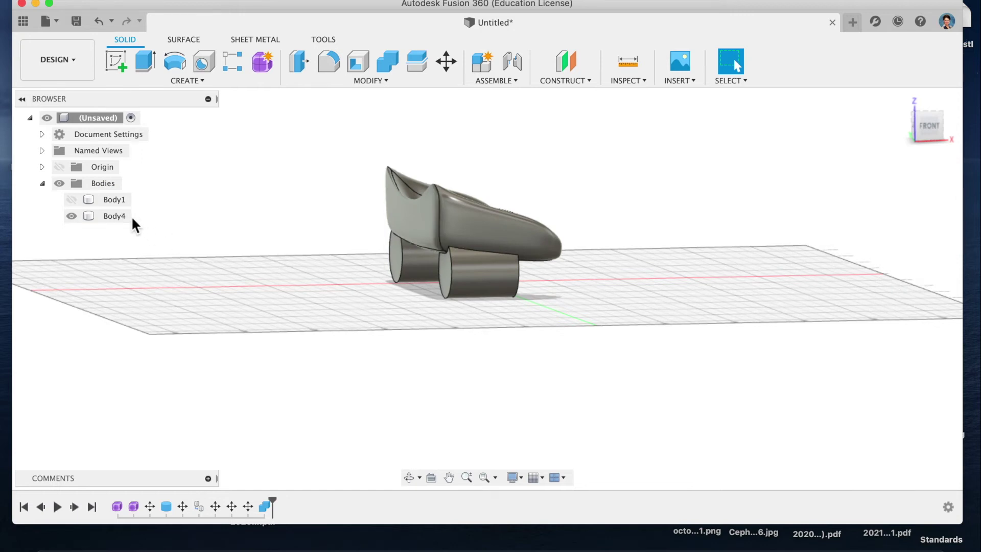
right_click(119, 223)
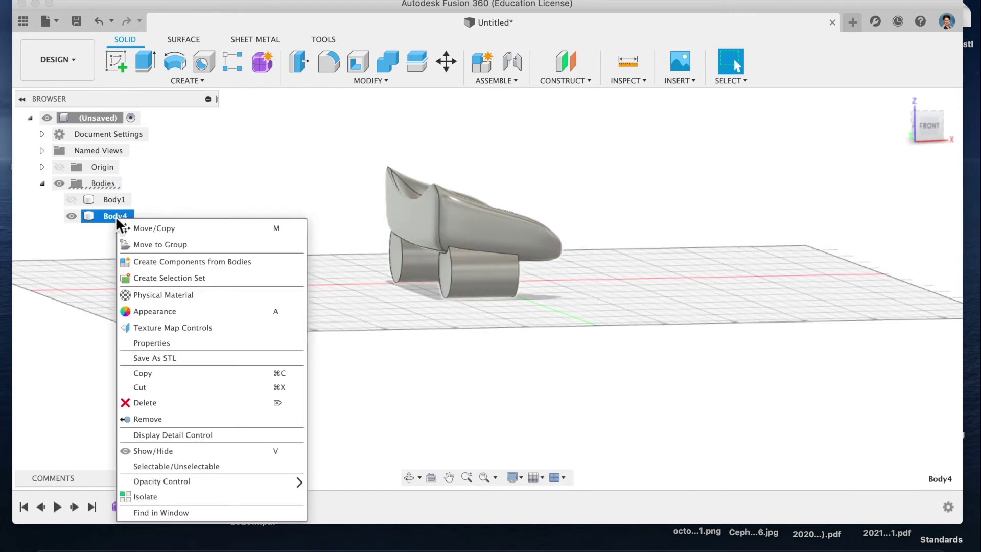
left_click(241, 188)
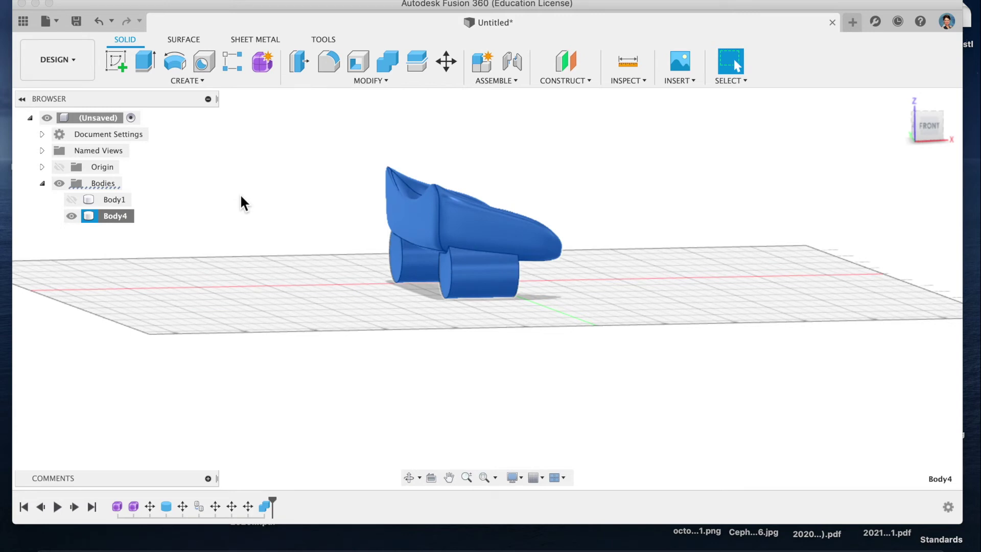
Create a flat box on the ground plane beside the couch, about 98 by 339 mm and 10 mm high, as a New Body
left_click(203, 62)
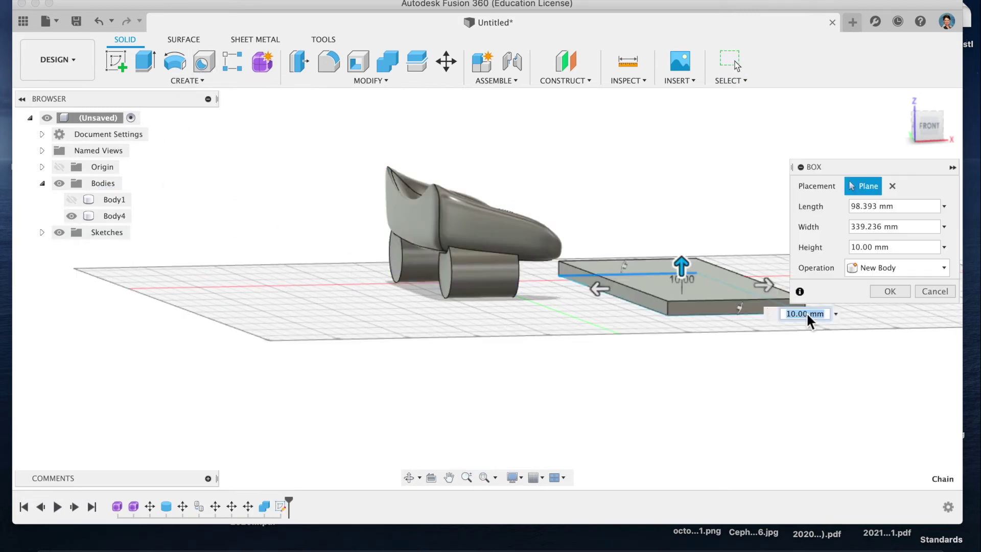
key("Return")
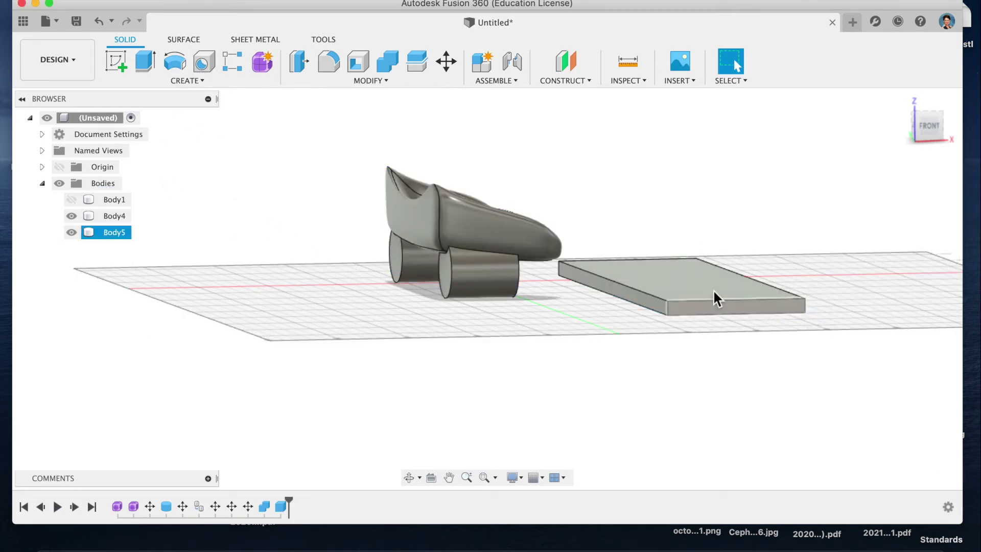
Move the flat box beneath the couch's cylinder legs, including a shift of about 46.5 mm in Y Distance along its length
right_click(927, 132)
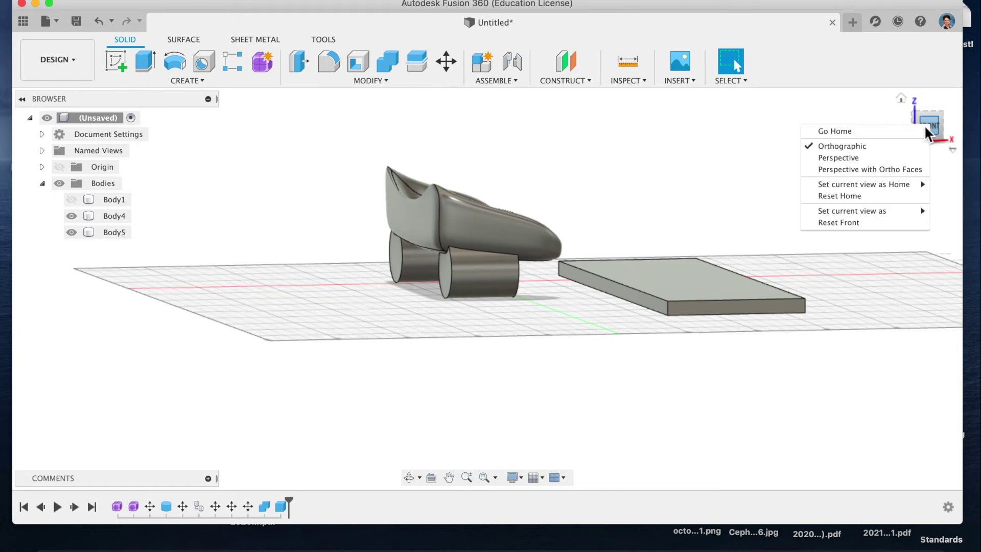
left_click(835, 95)
left_click_drag(936, 164, 931, 180)
left_click(610, 320)
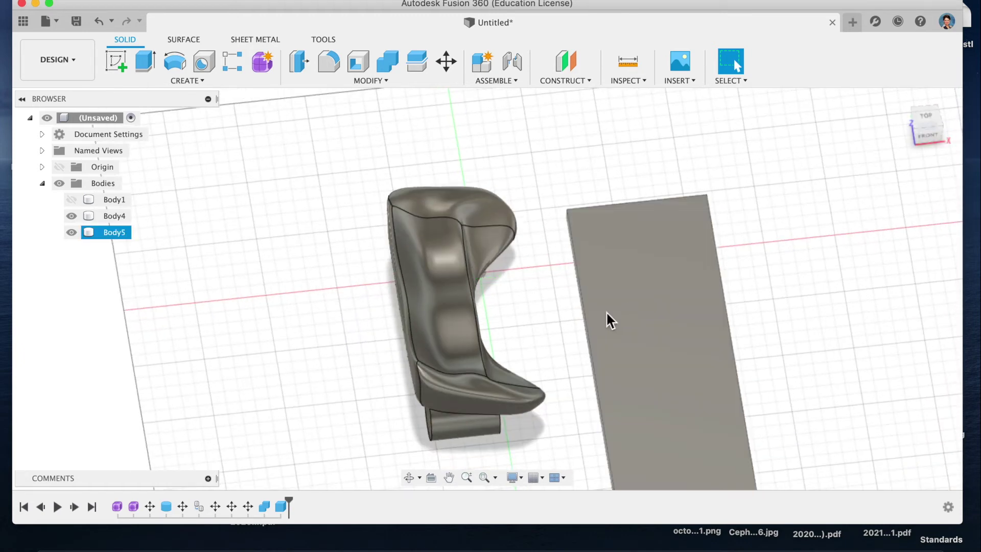
key("m")
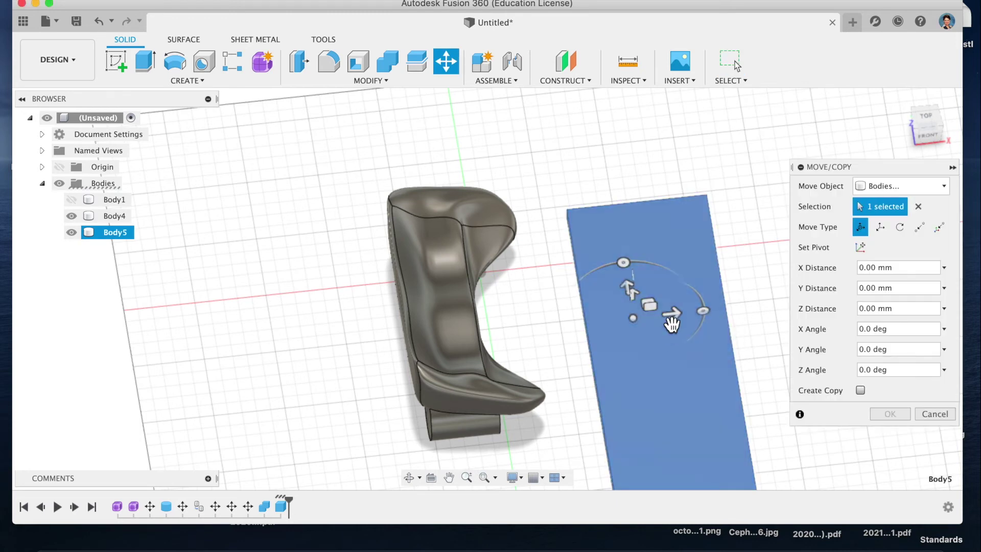
left_click_drag(683, 321, 483, 338)
left_click_drag(431, 309, 429, 256)
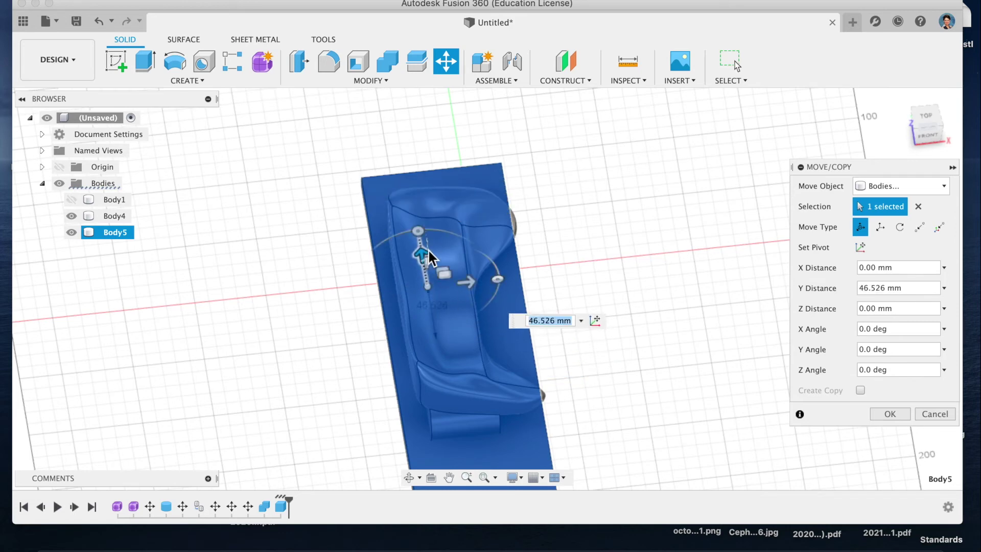
left_click(931, 135)
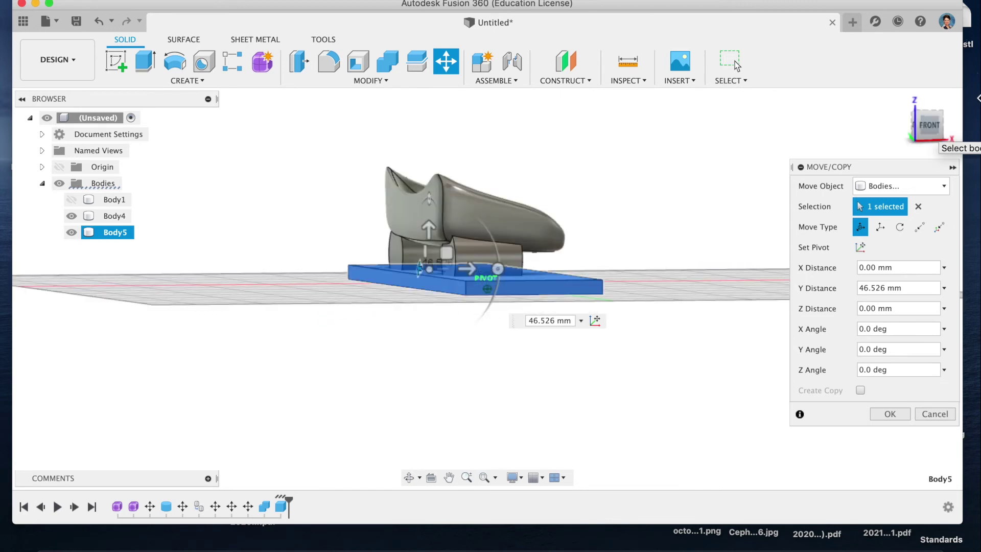
left_click_drag(979, 98, 977, 98)
left_click_drag(978, 98, 978, 101)
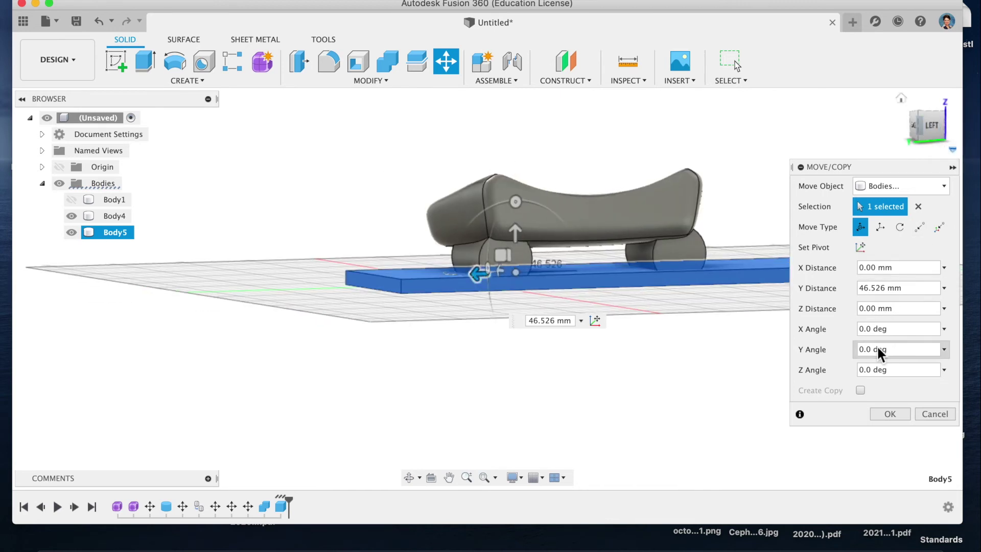
left_click(890, 414)
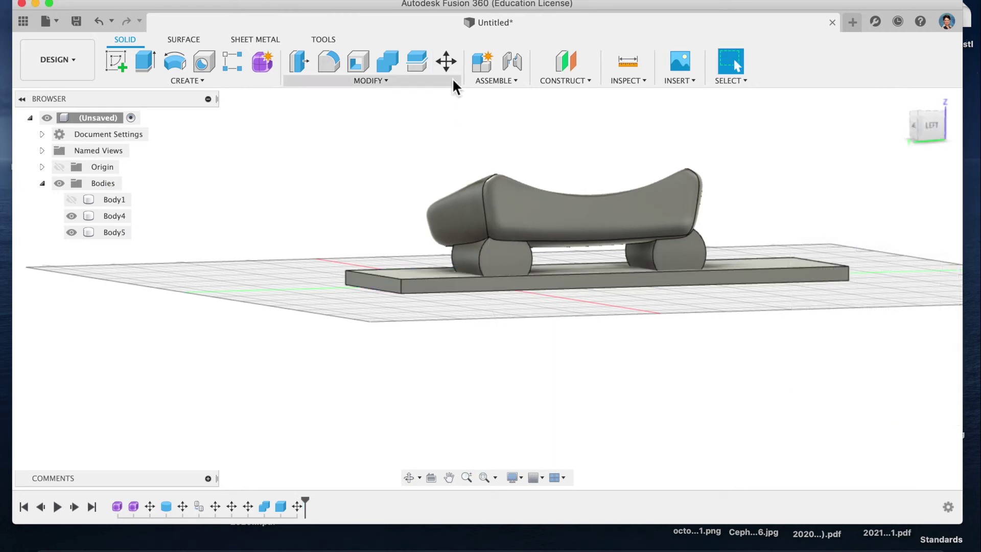
Cut the couch body Body4 with the flat box Body5 as tool body, using Combine without keeping the tool
left_click(386, 66)
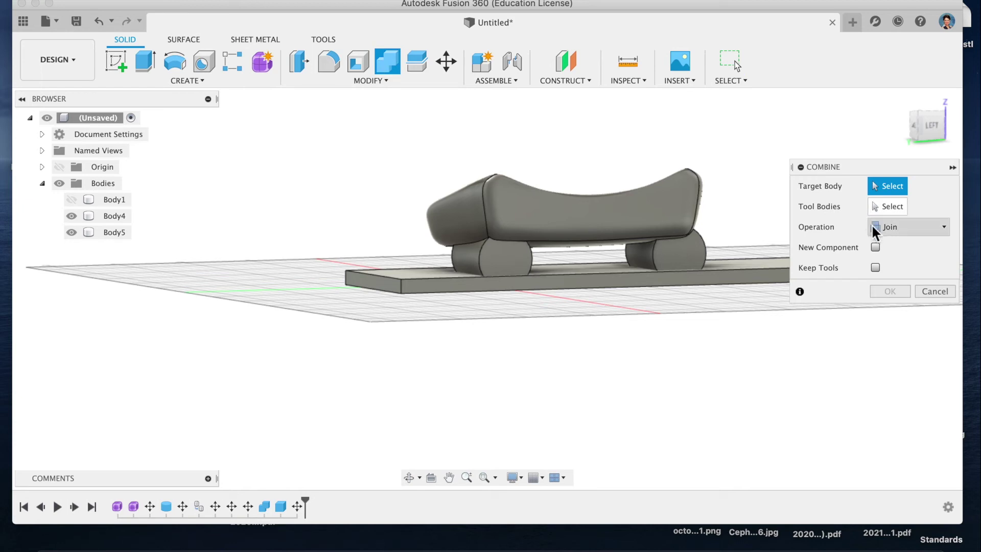
left_click(889, 227)
left_click(898, 258)
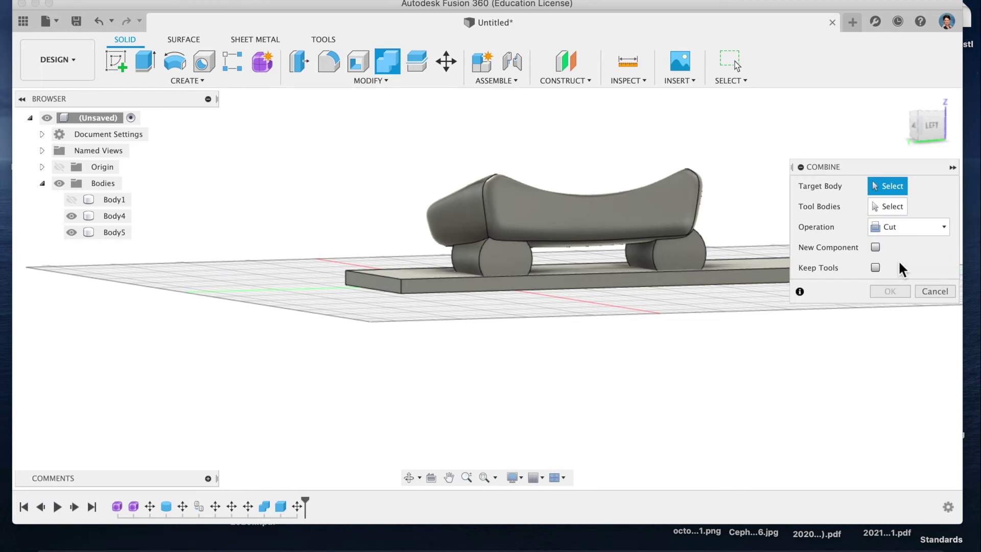
left_click(636, 207)
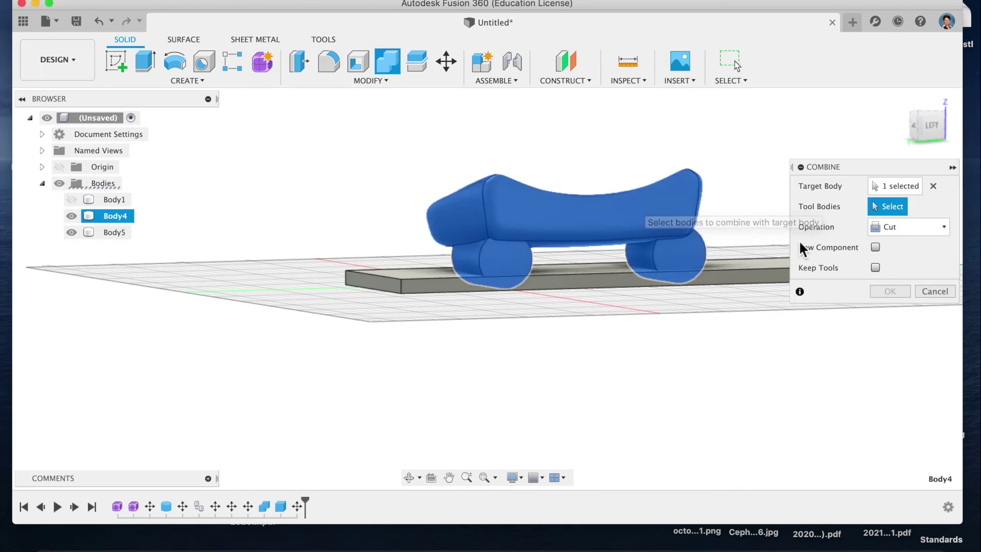
left_click(737, 276)
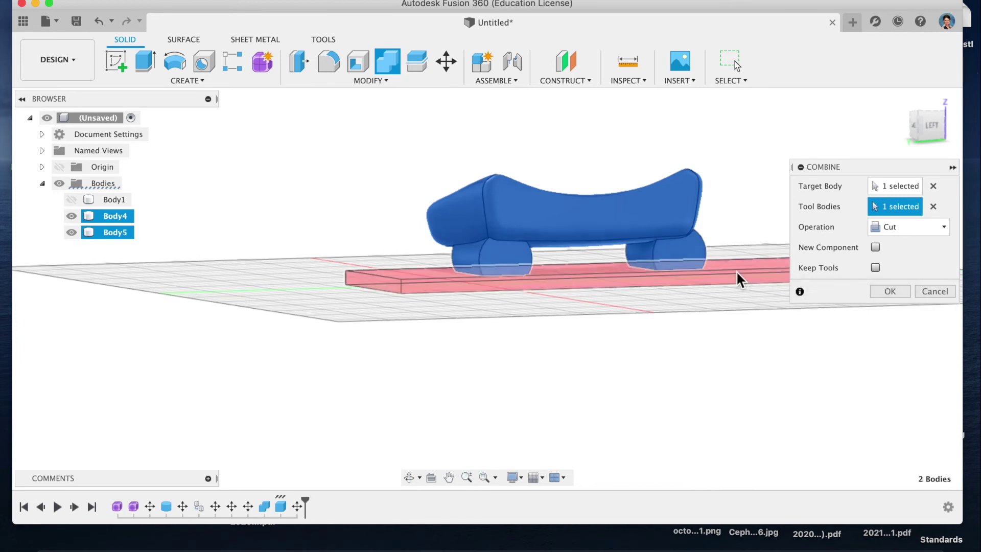
left_click(890, 291)
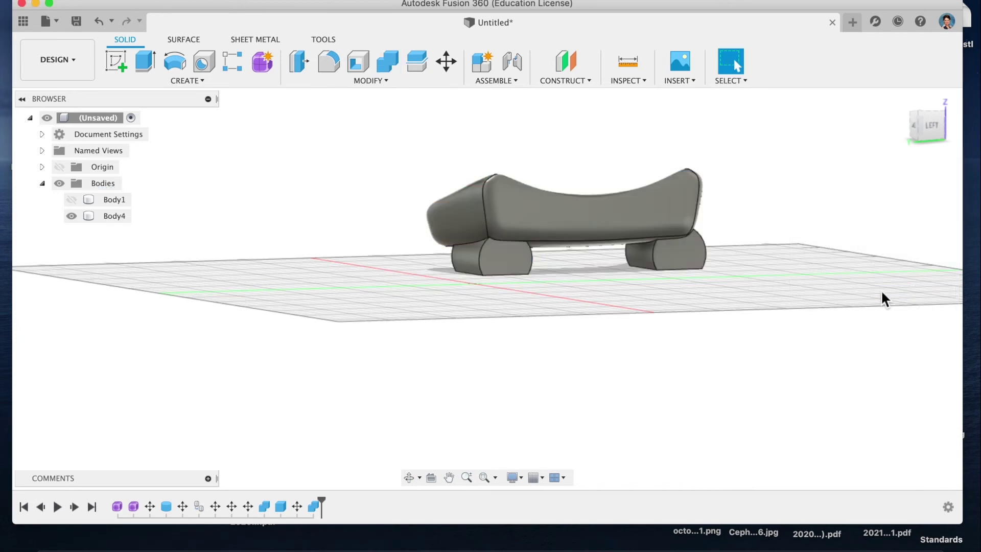
Export Body4 as a binary STL with high refinement, saved to the Desktop as "Couch 2 with Feet"
left_click_drag(924, 128, 616, 128)
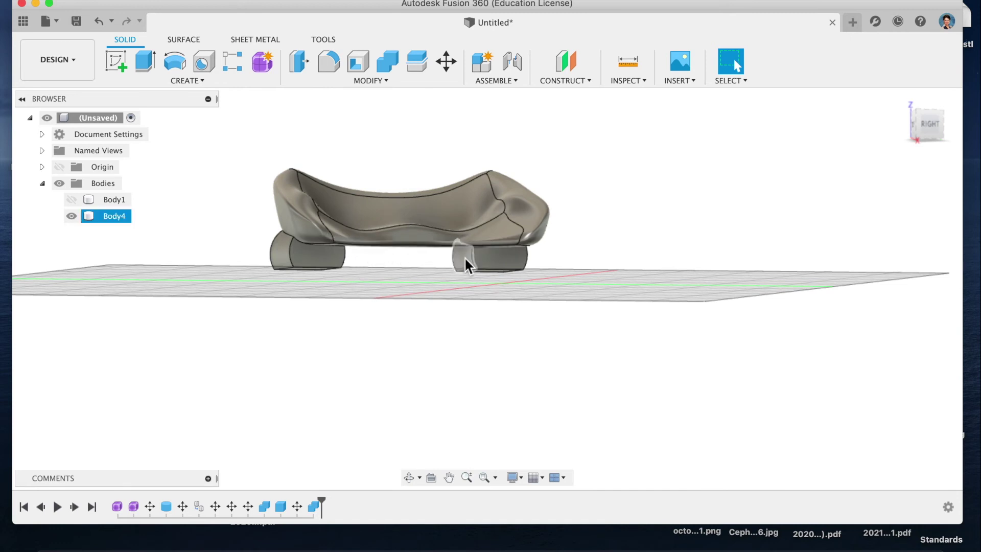
mouse_move(921, 126)
left_mouse_down()
mouse_move(908, 137)
mouse_move(878, 134)
mouse_move(872, 160)
mouse_move(921, 125)
mouse_move(914, 141)
left_mouse_up()
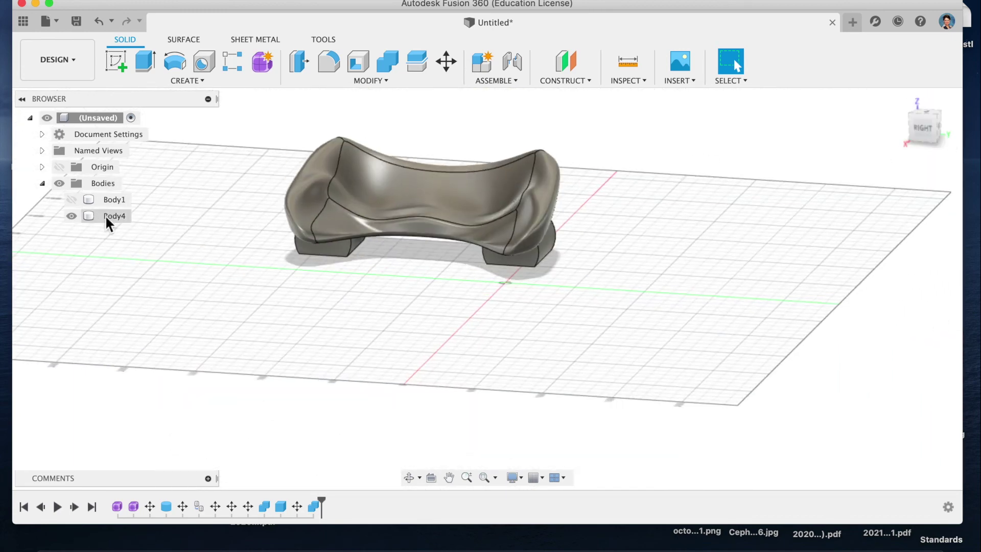
right_click(122, 222)
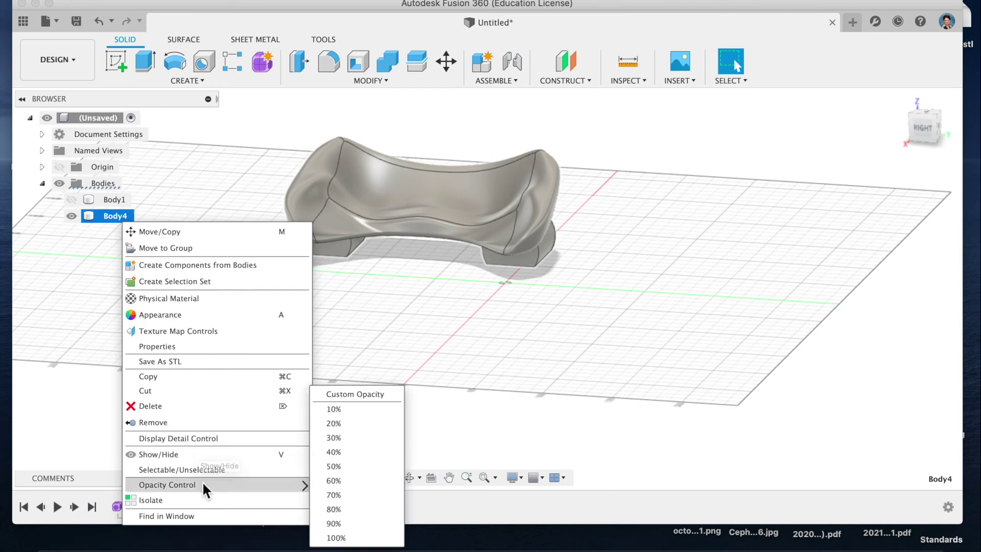
left_click(219, 360)
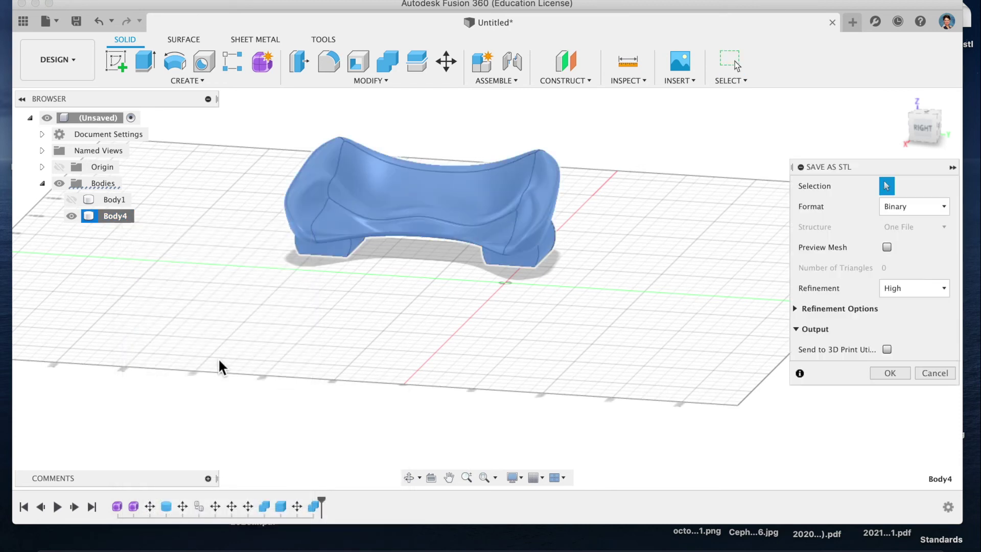
left_click(889, 373)
type("Couch 2")
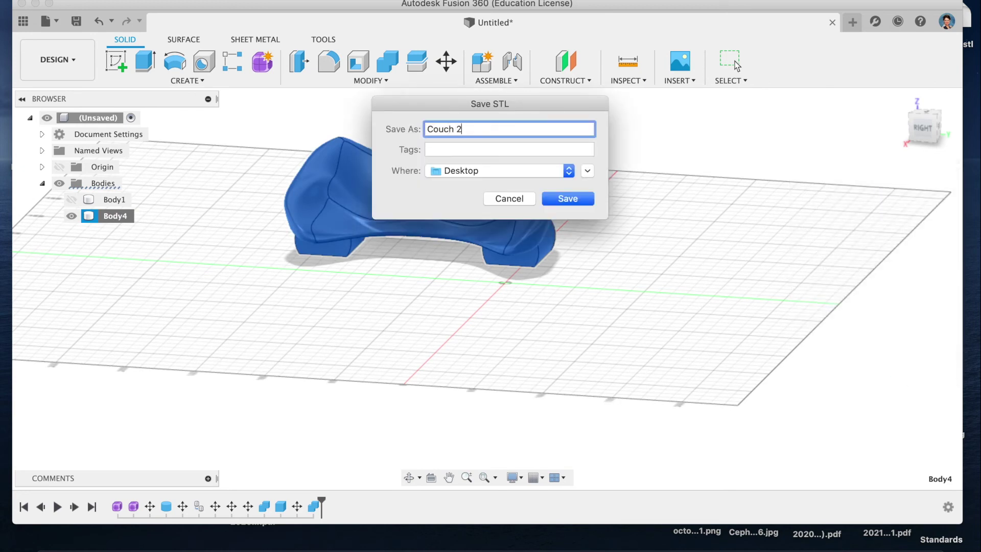
type(" with Feet")
key("Return")
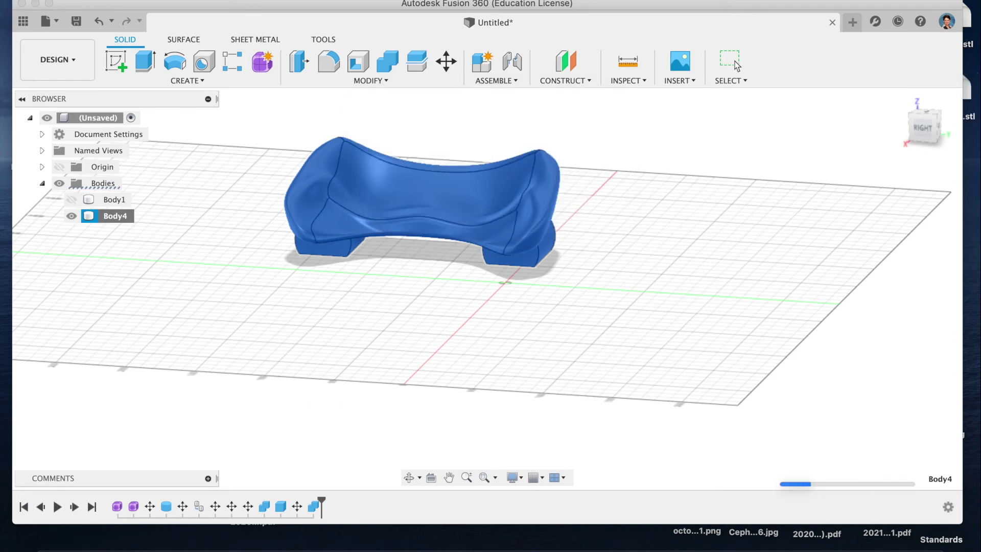
left_click(877, 375)
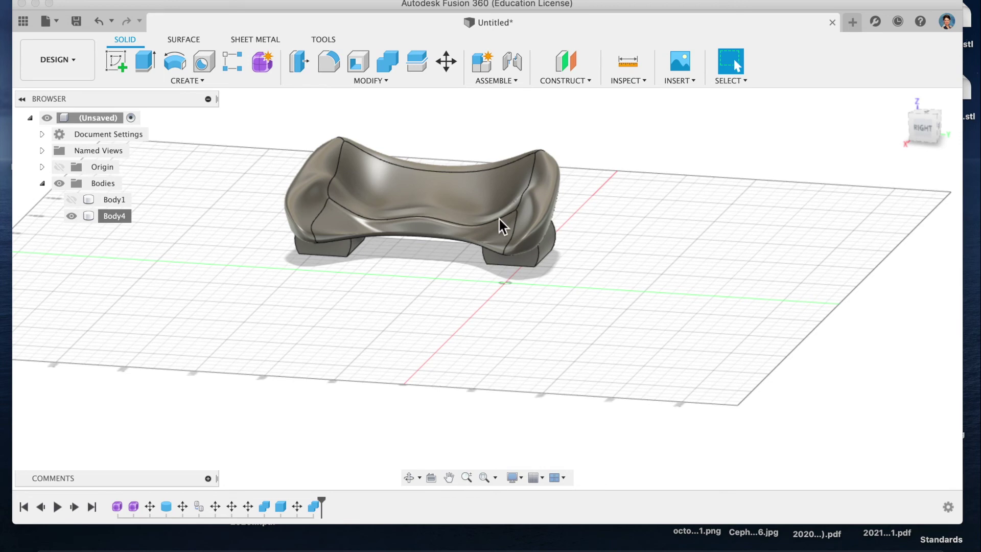
Reopen the couch's T-Spline form from the design history and modify a face on its outer side
mouse_move(933, 128)
left_mouse_down()
mouse_move(879, 105)
mouse_move(843, 153)
mouse_move(838, 185)
mouse_move(854, 131)
mouse_move(865, 144)
left_mouse_up()
middle_click_drag(756, 176, 762, 156, "shift")
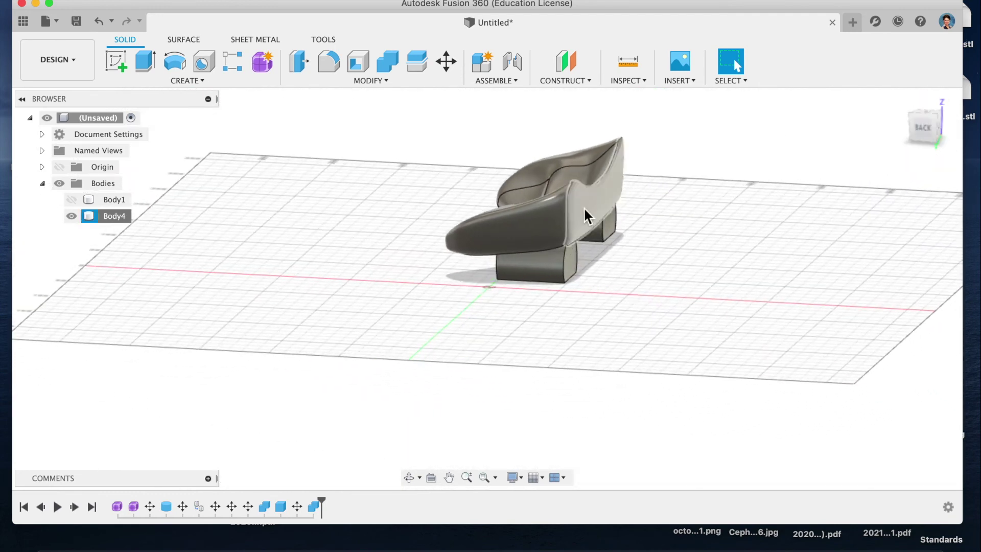
right_click(133, 506)
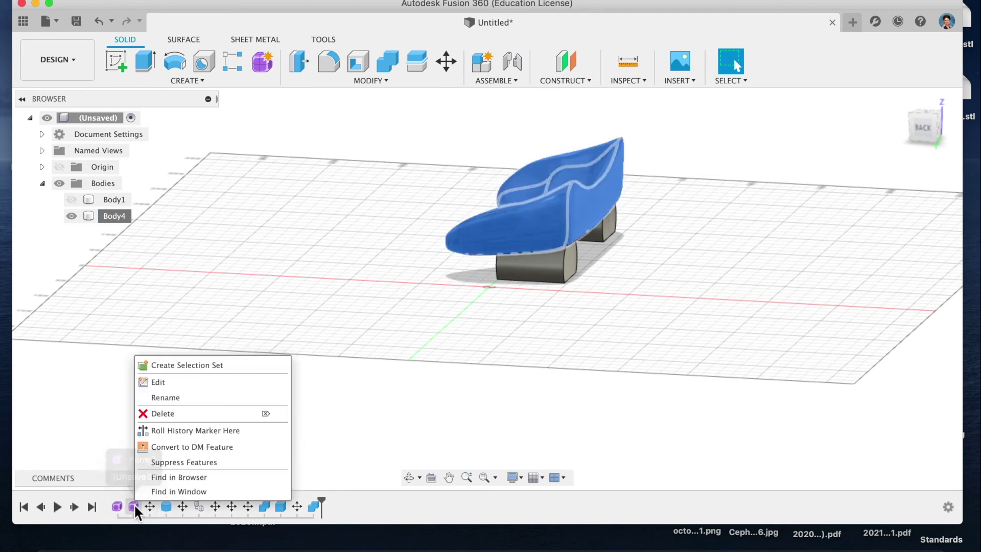
left_click(188, 388)
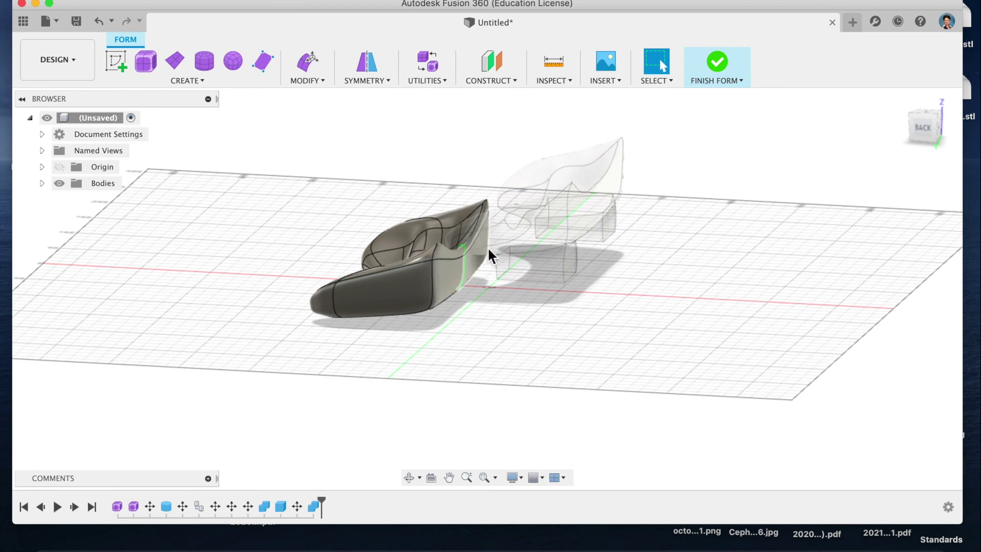
left_click_drag(924, 129, 915, 119)
left_click(407, 257)
left_click(307, 80)
left_click(328, 126)
left_click(409, 272)
left_click_drag(399, 273, 427, 208)
key("Return")
Pull the couch's back faces outward with Edit Form to make the back rounder, and finish the form
left_click(418, 252)
left_click(307, 63)
left_click_drag(925, 126, 952, 126)
left_click_drag(433, 261, 464, 263)
left_click_drag(932, 126, 914, 139)
left_click(464, 253)
left_click_drag(433, 228, 473, 236)
mouse_move(927, 129)
left_mouse_down()
mouse_move(957, 115)
mouse_move(945, 133)
left_mouse_up()
left_click(888, 388)
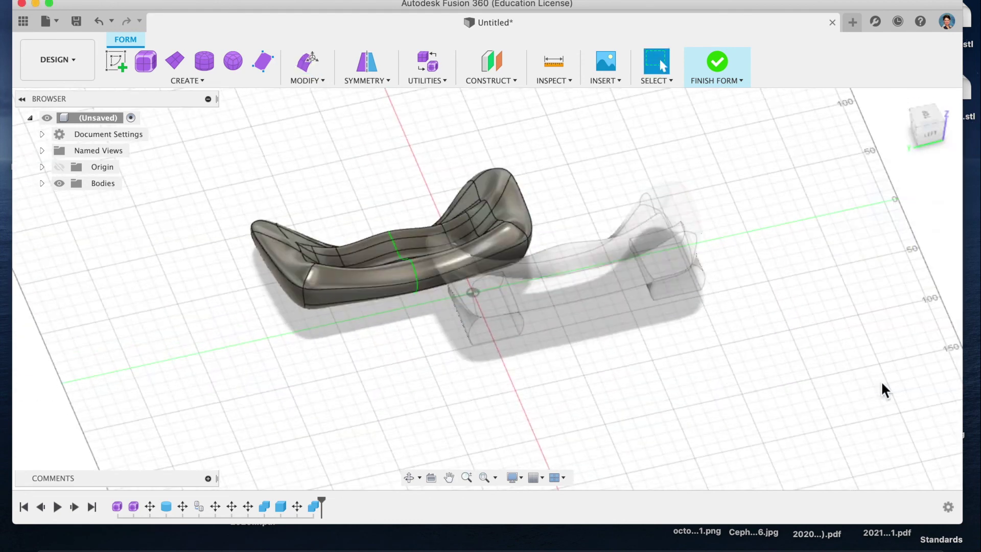
left_click(718, 64)
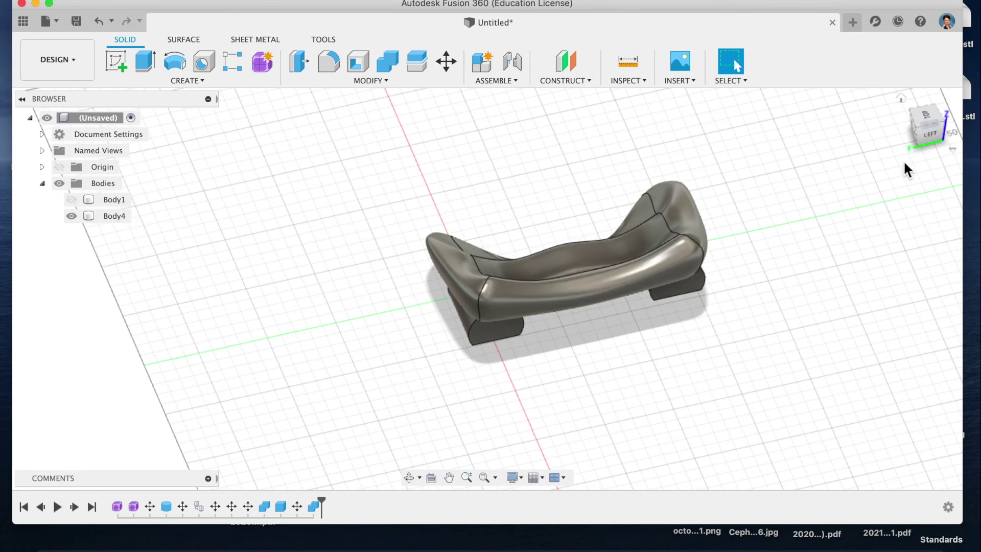
Export the reshaped Body4 as a high-refinement binary STL named "Couch 3 rounder" and check for it on the Desktop
right_click(125, 219)
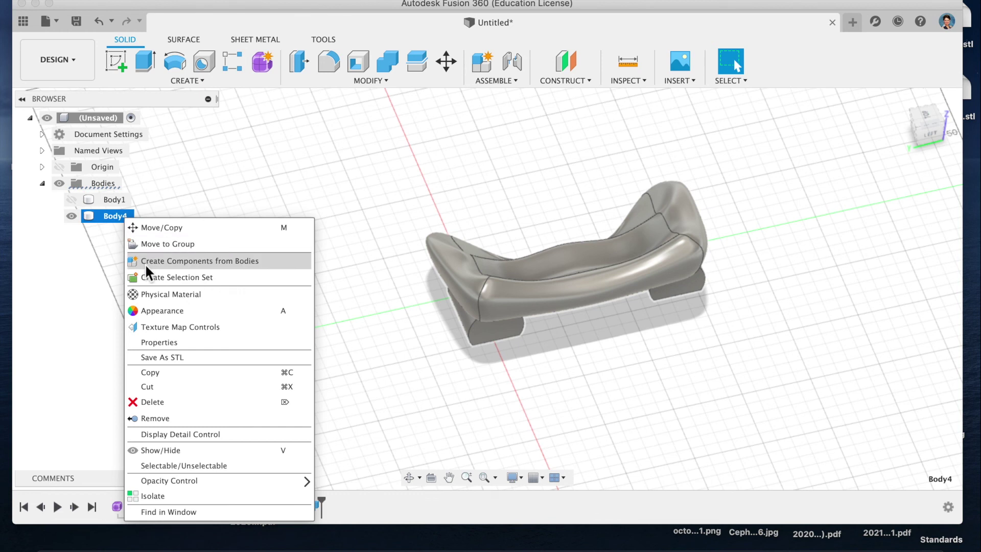
left_click(225, 358)
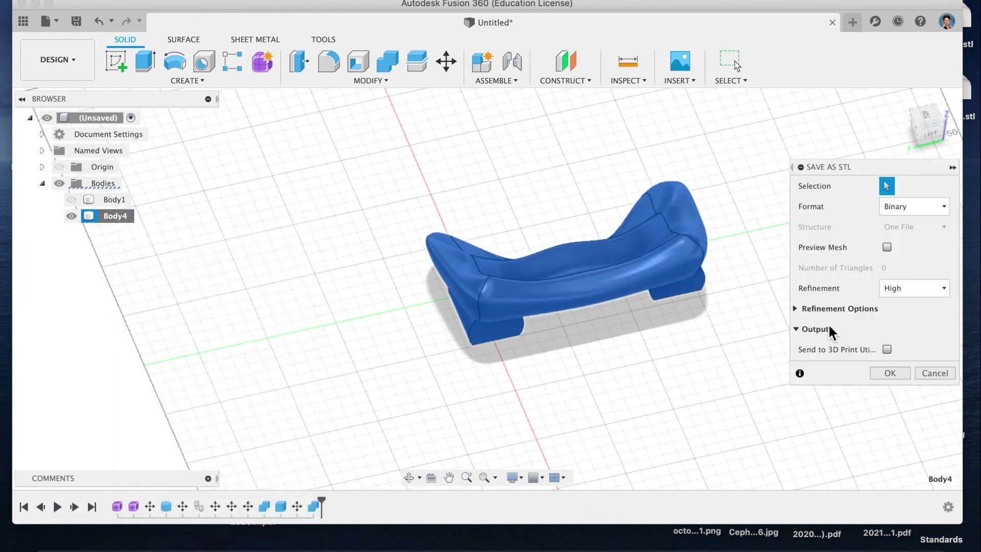
left_click(891, 374)
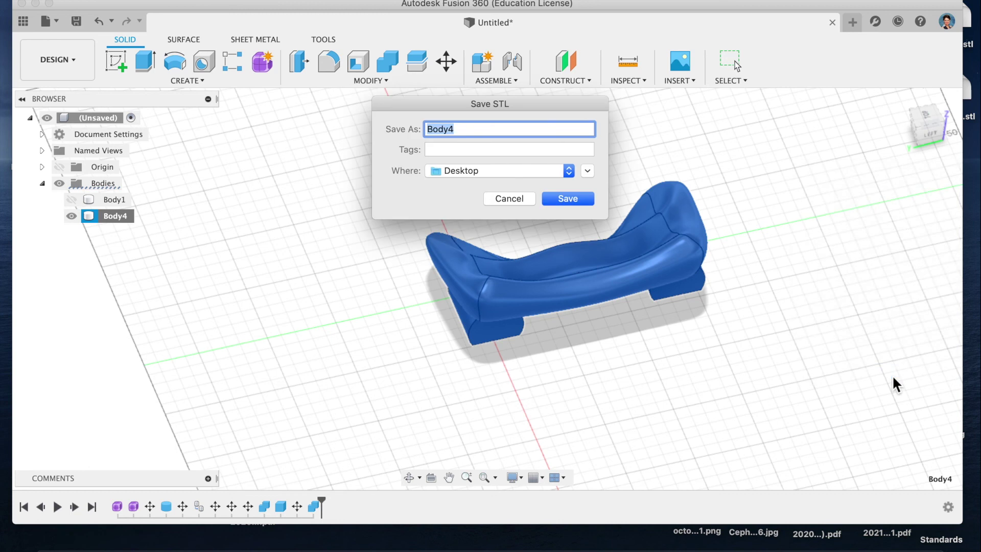
type("Couch 3 rounder")
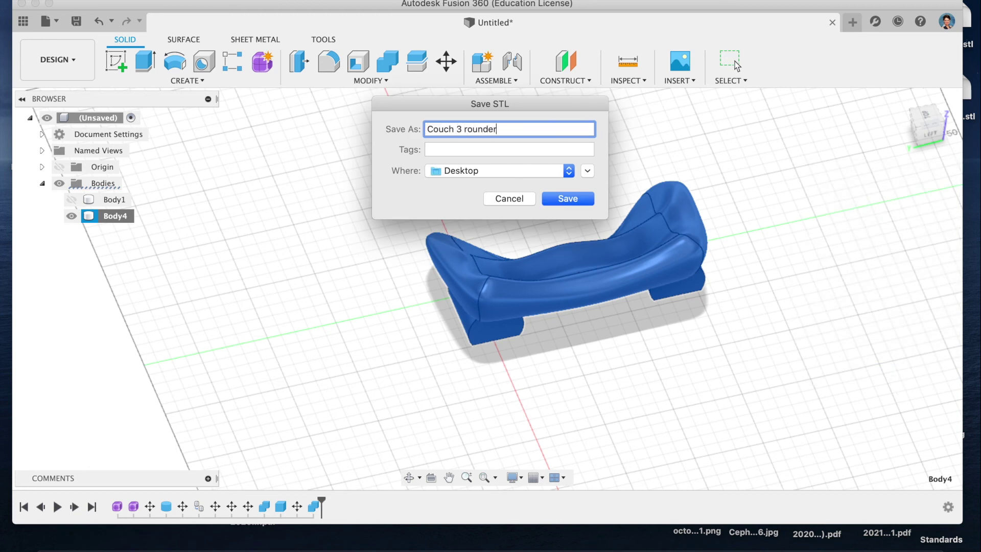
key("Return")
key("F11")
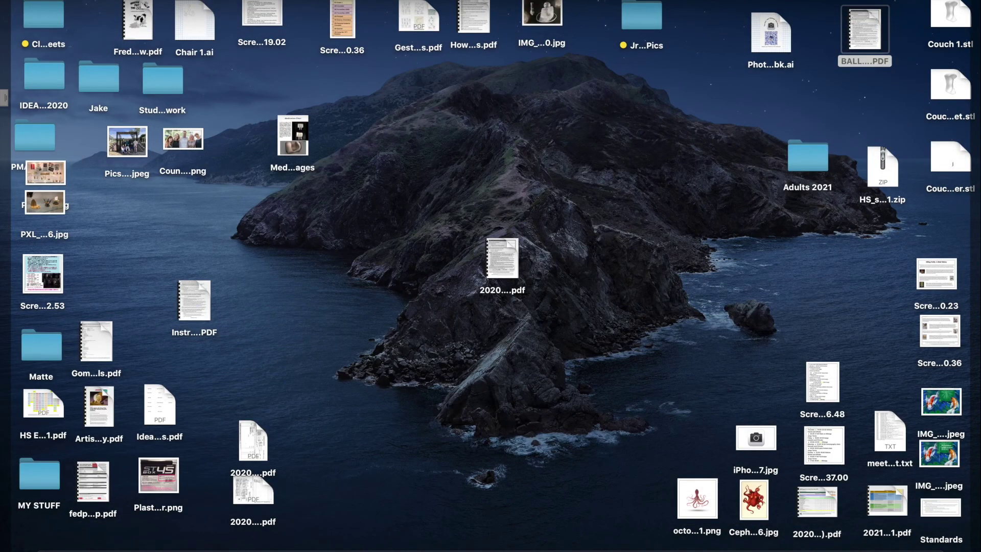
key("F11")
left_click_drag(938, 136, 802, 135)
middle_click_drag(488, 289, 715, 143, "shift")
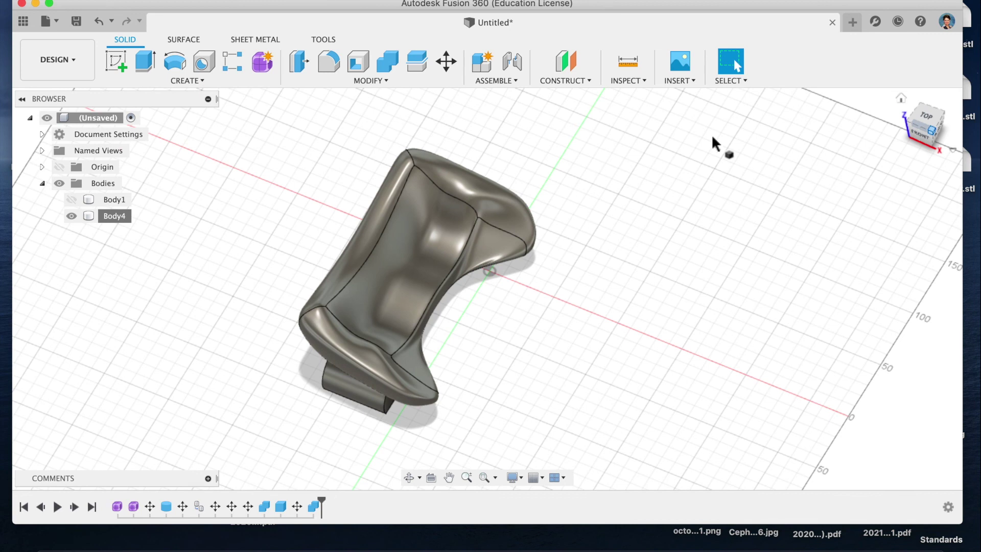